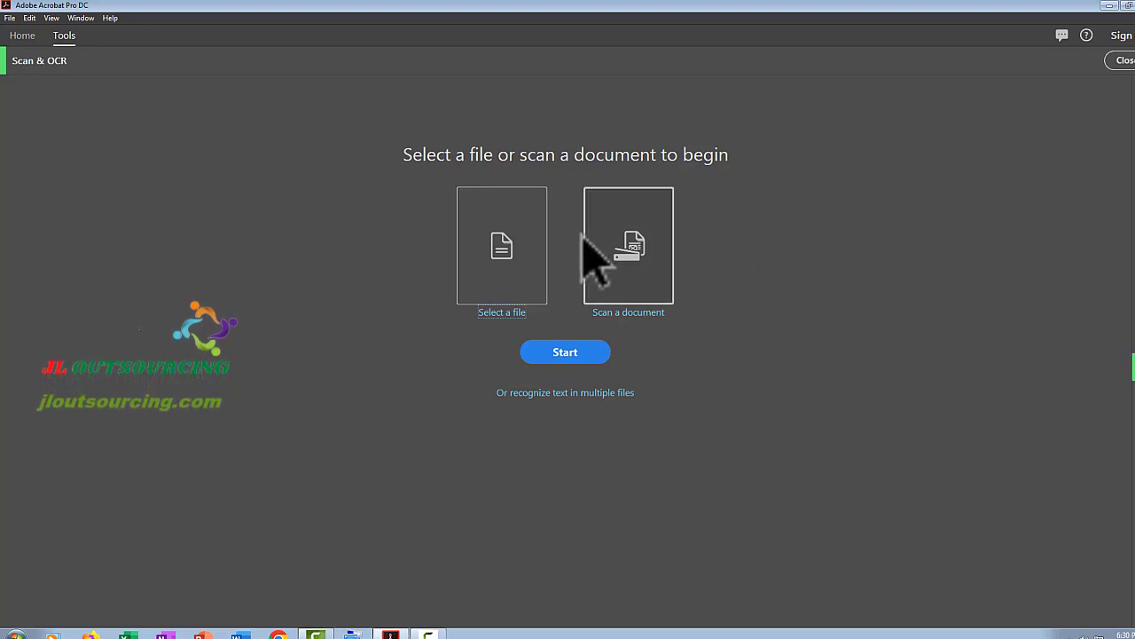
# Step: Load the image Screenshot_4.png into Scan & OCR and start working on it as a PDF
pyautogui.click(501, 312)
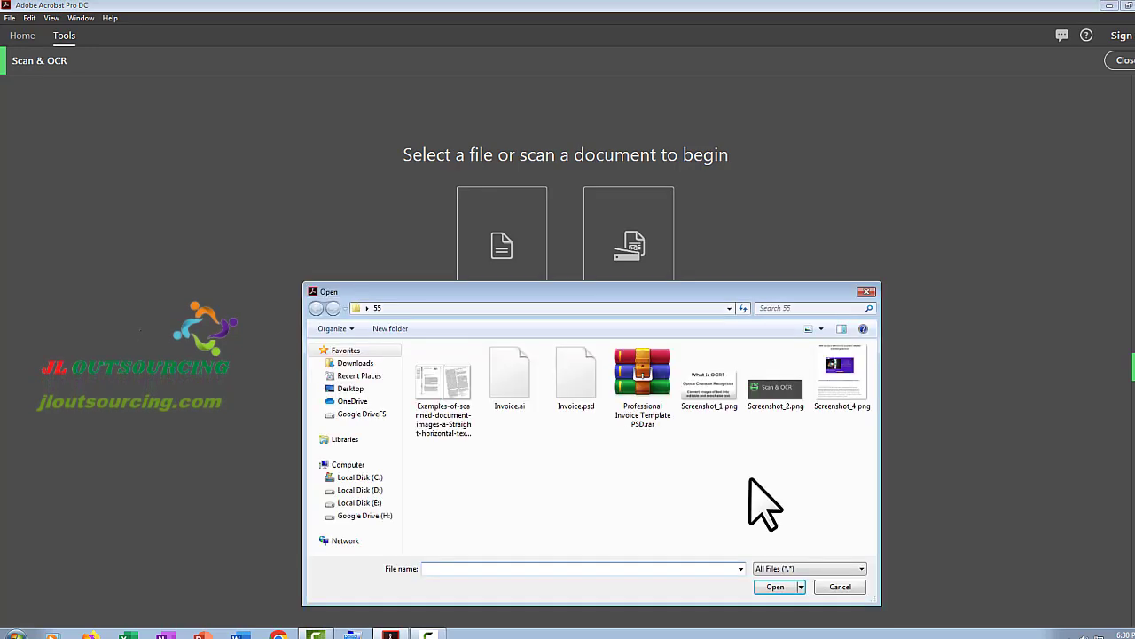
pyautogui.moveTo(768, 291); pyautogui.dragTo(765, 172)
pyautogui.click(834, 253)
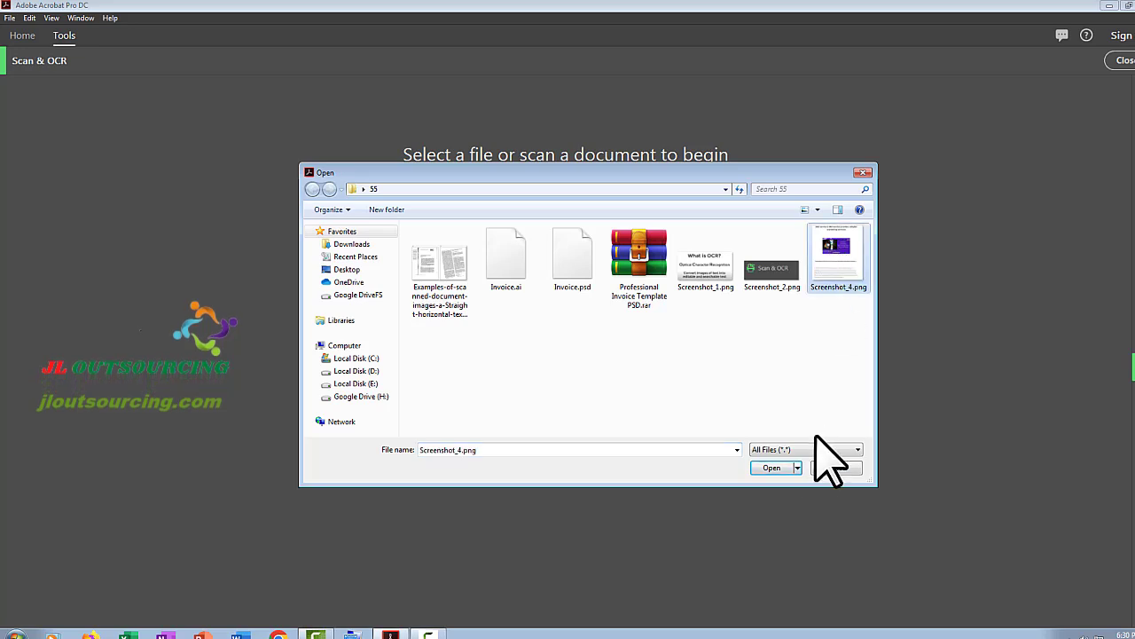
pyautogui.click(764, 467)
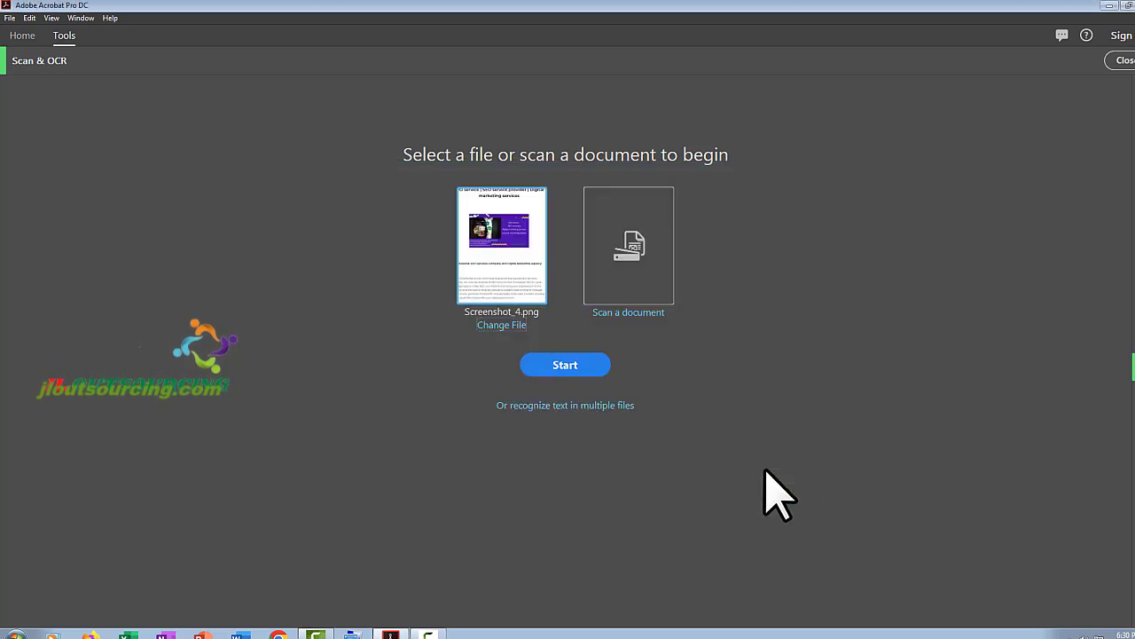
pyautogui.click(566, 367)
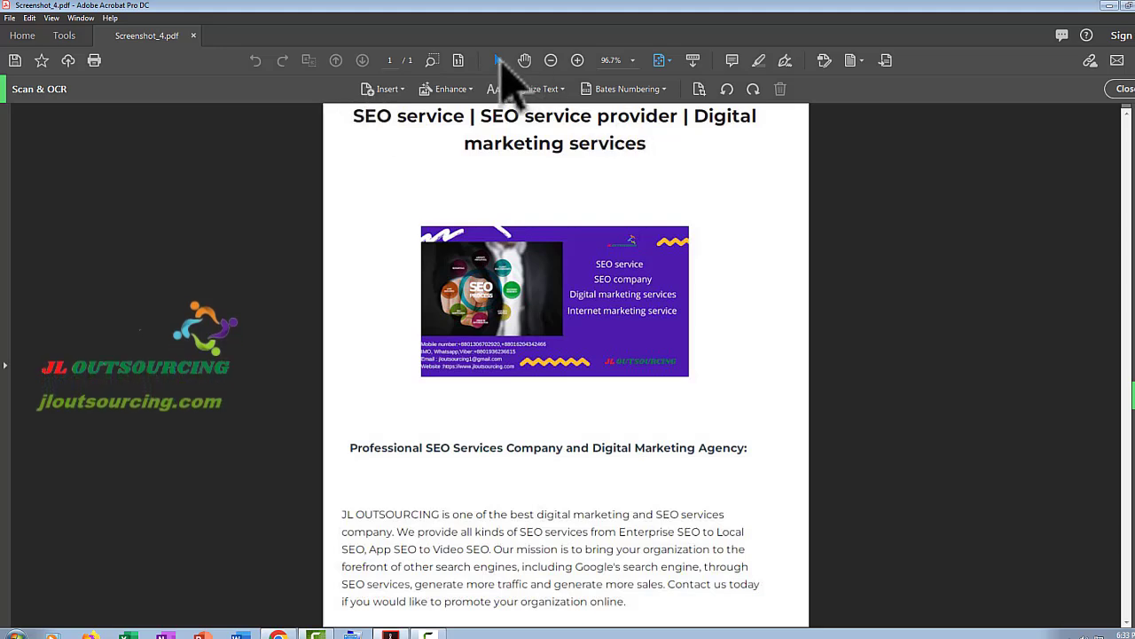
# Step: Try selecting the main heading and the "Professional SEO Services Company" subheading to check whether the page text is selectable
pyautogui.moveTo(653, 149); pyautogui.dragTo(353, 108)
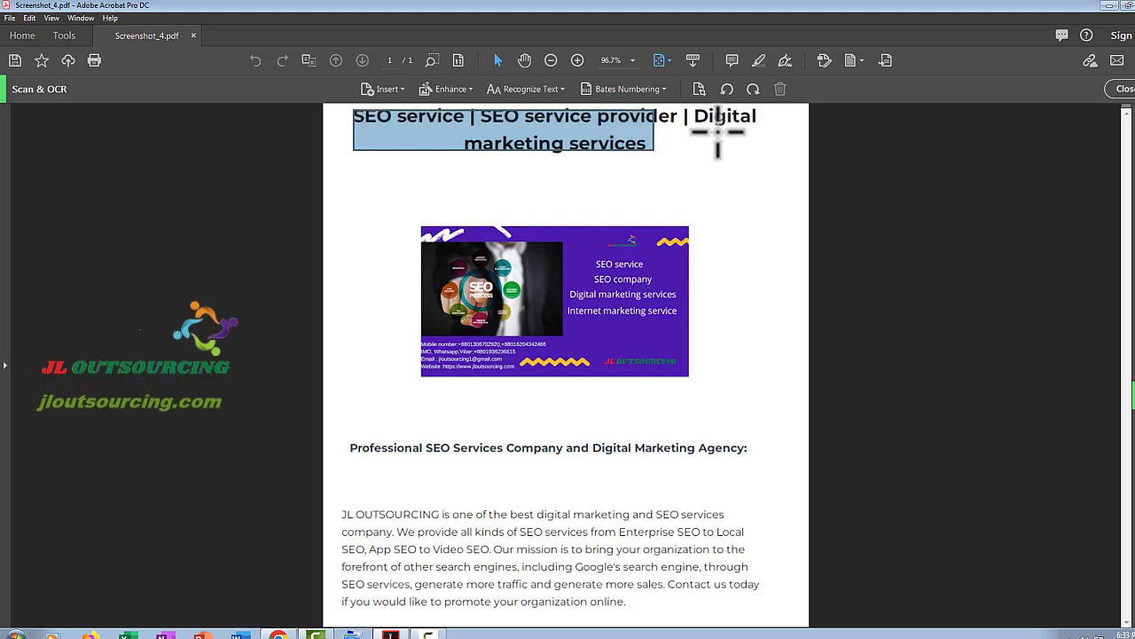
pyautogui.click(568, 306)
pyautogui.click(484, 443)
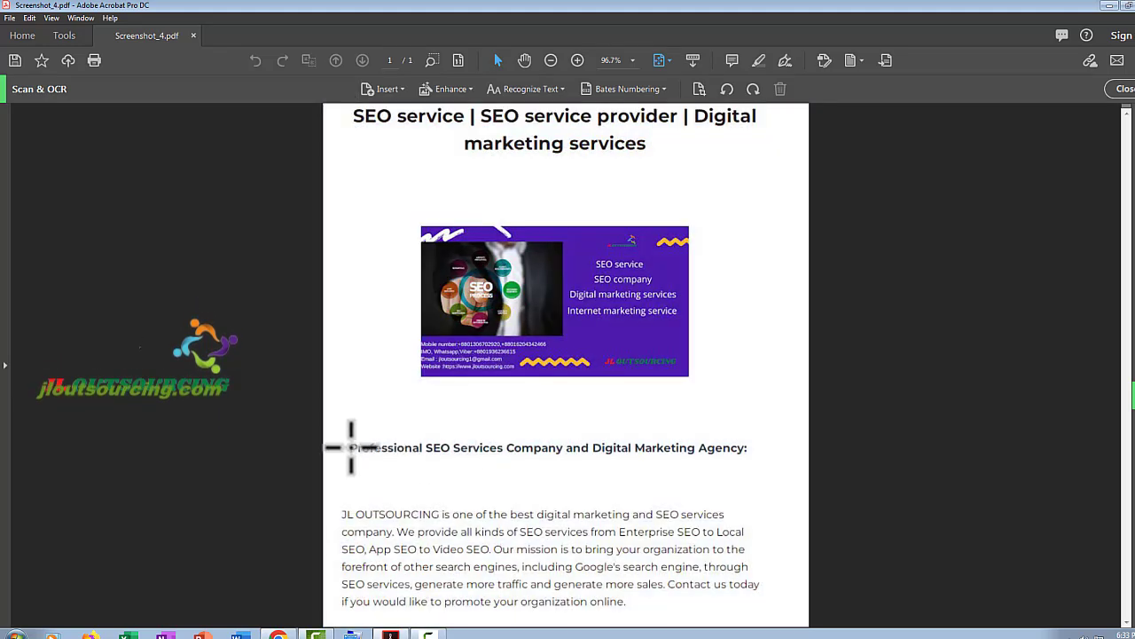
pyautogui.moveTo(351, 447); pyautogui.dragTo(737, 478)
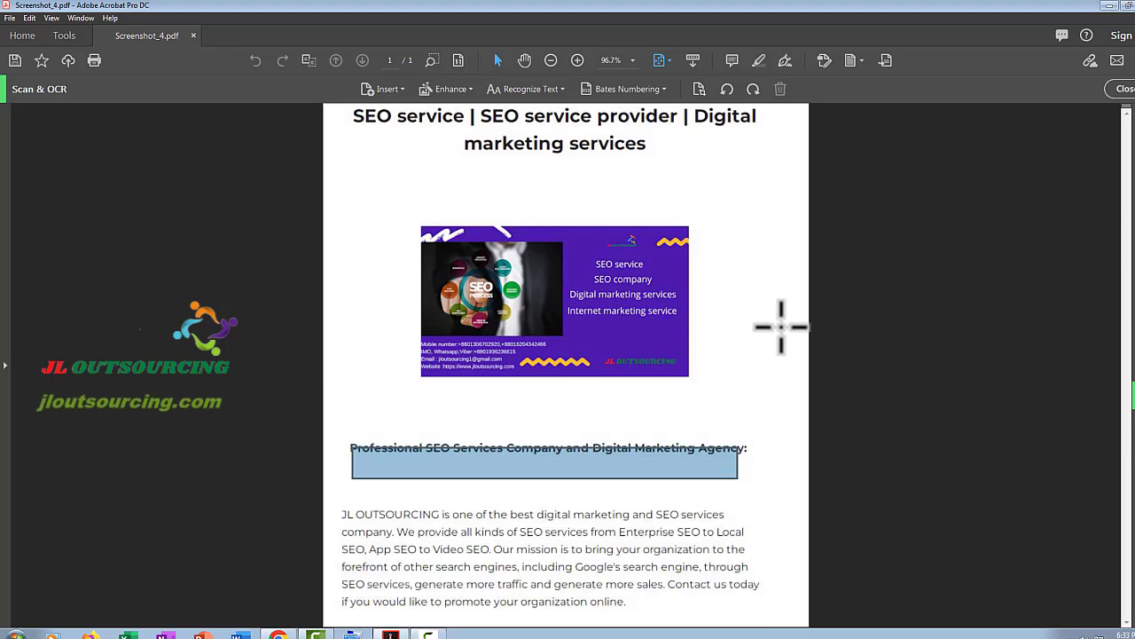
pyautogui.click(780, 326)
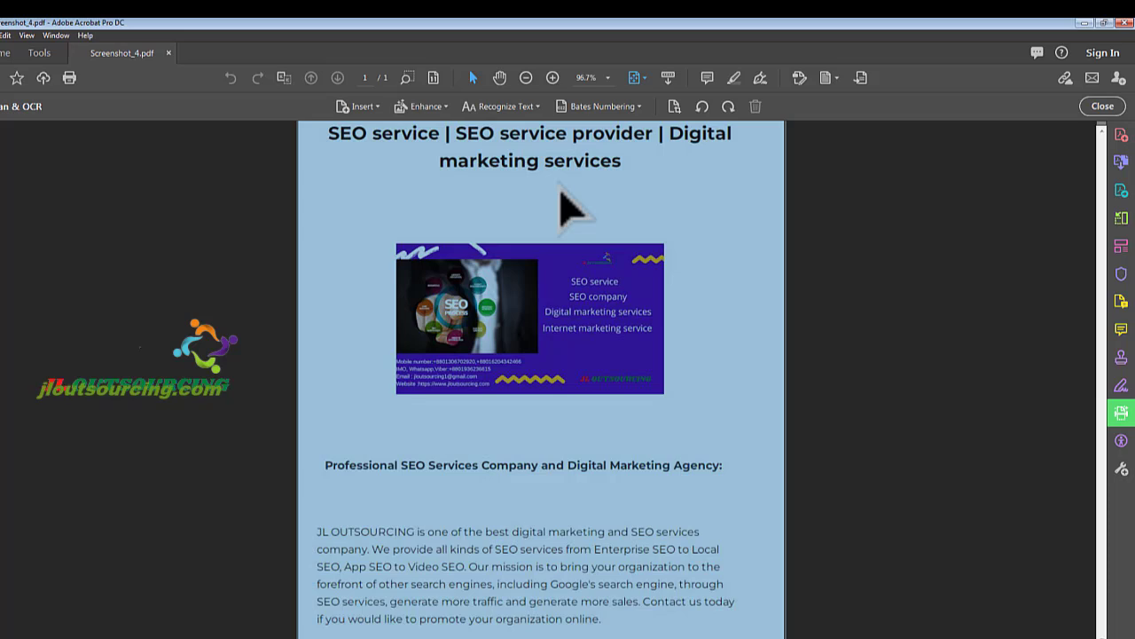
pyautogui.click(732, 216)
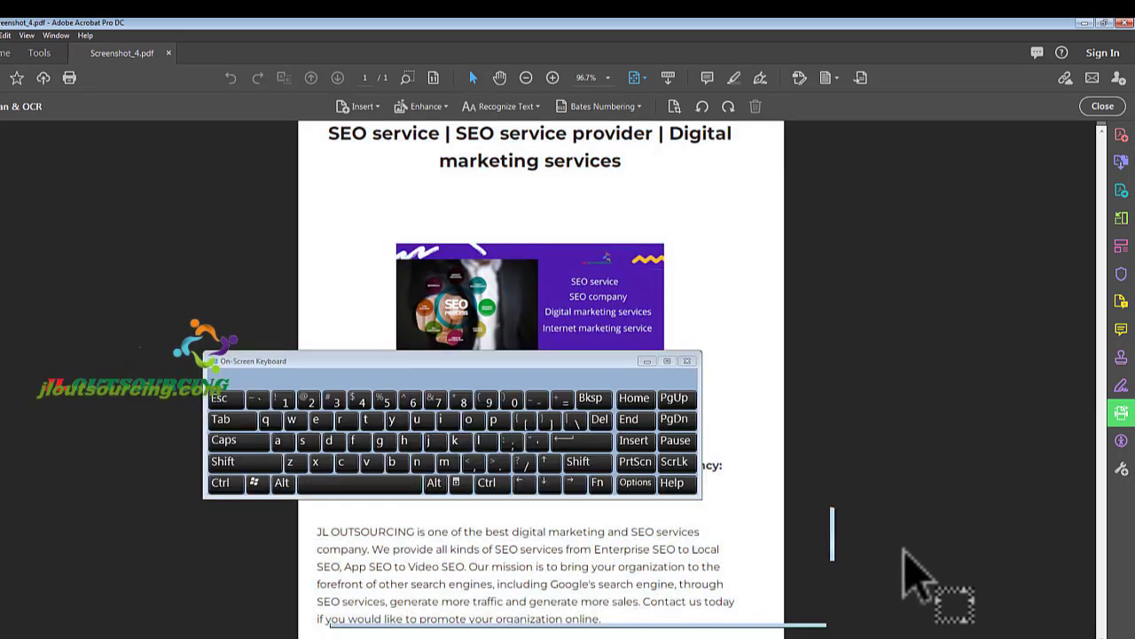
# Step: Search the document for "seo" without running text recognition, and try selecting the start of the "Professional SEO Services Company" subheading
pyautogui.click(219, 483)
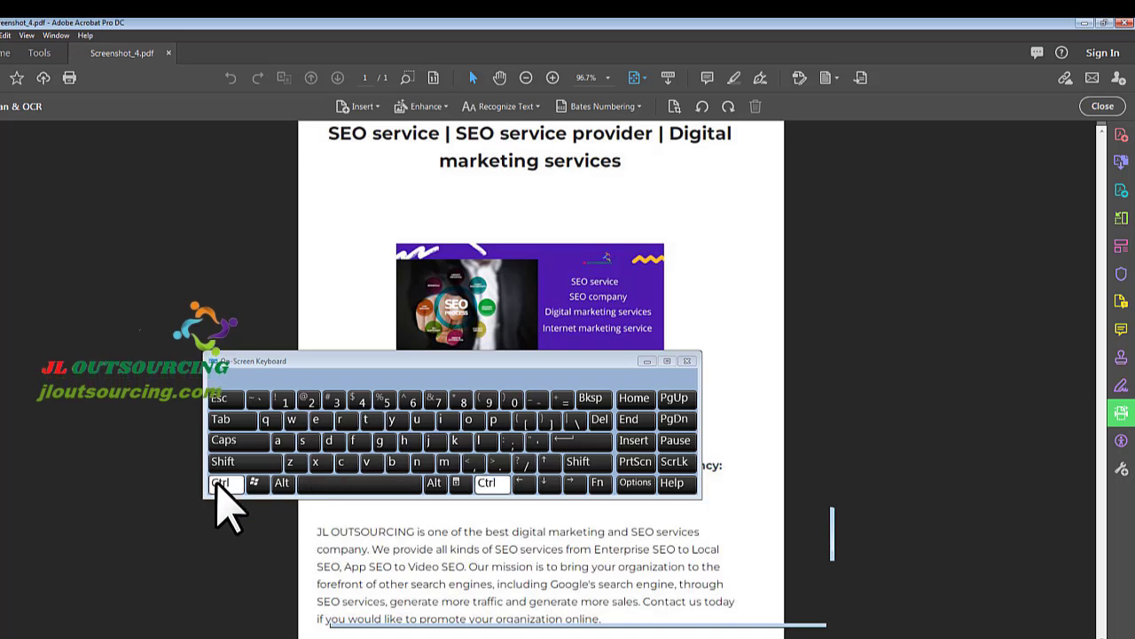
pyautogui.click(353, 439)
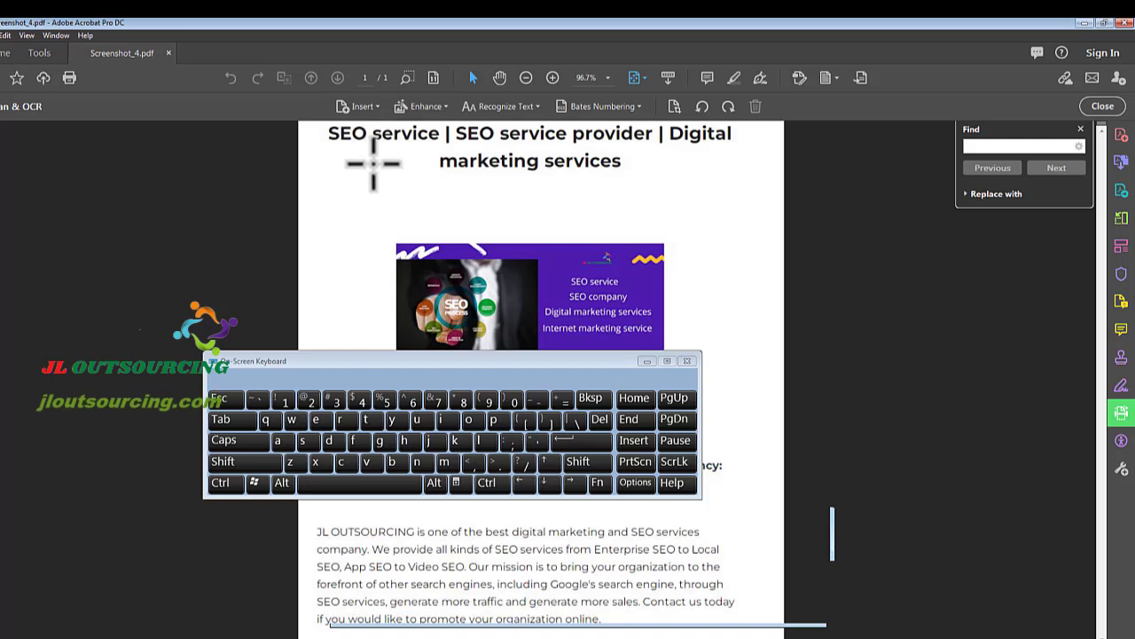
pyautogui.click(310, 440)
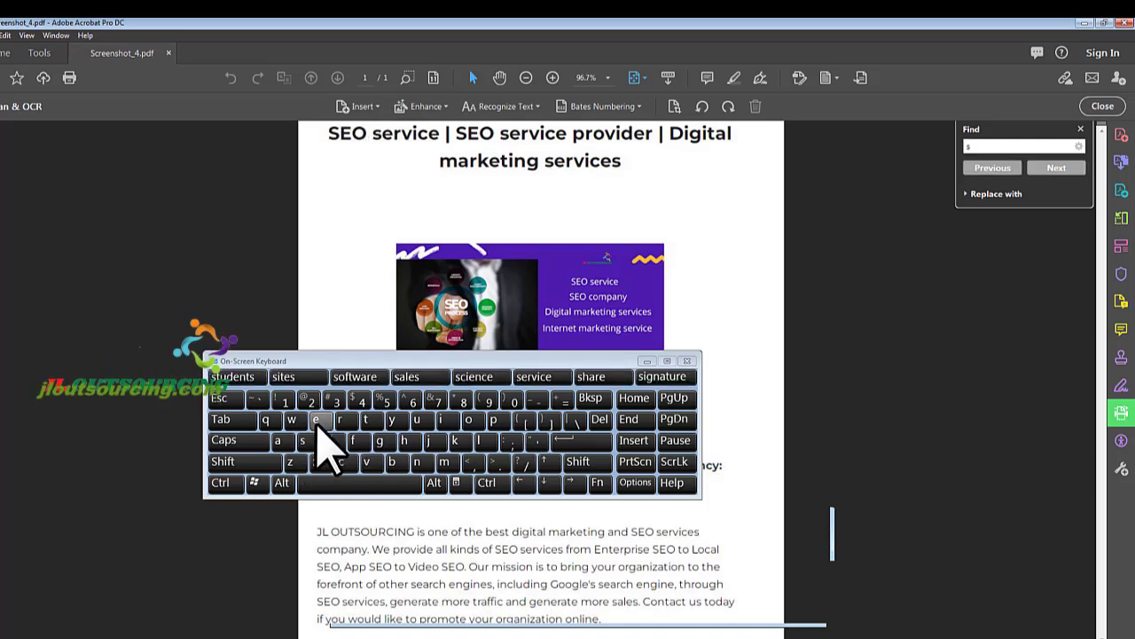
pyautogui.click(316, 419)
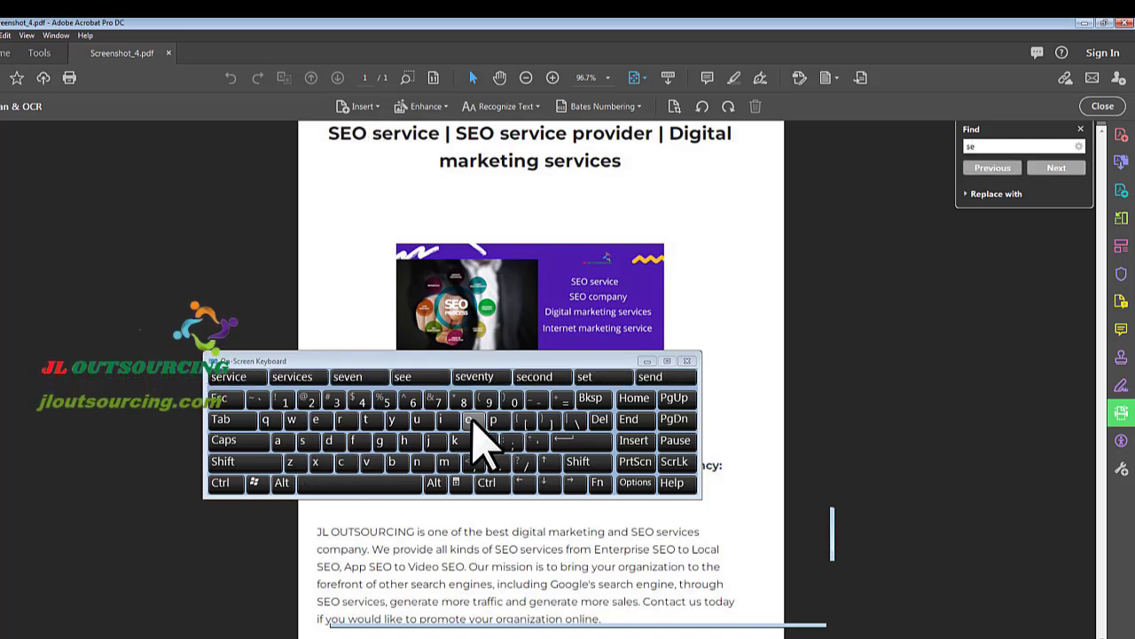
pyautogui.click(469, 418)
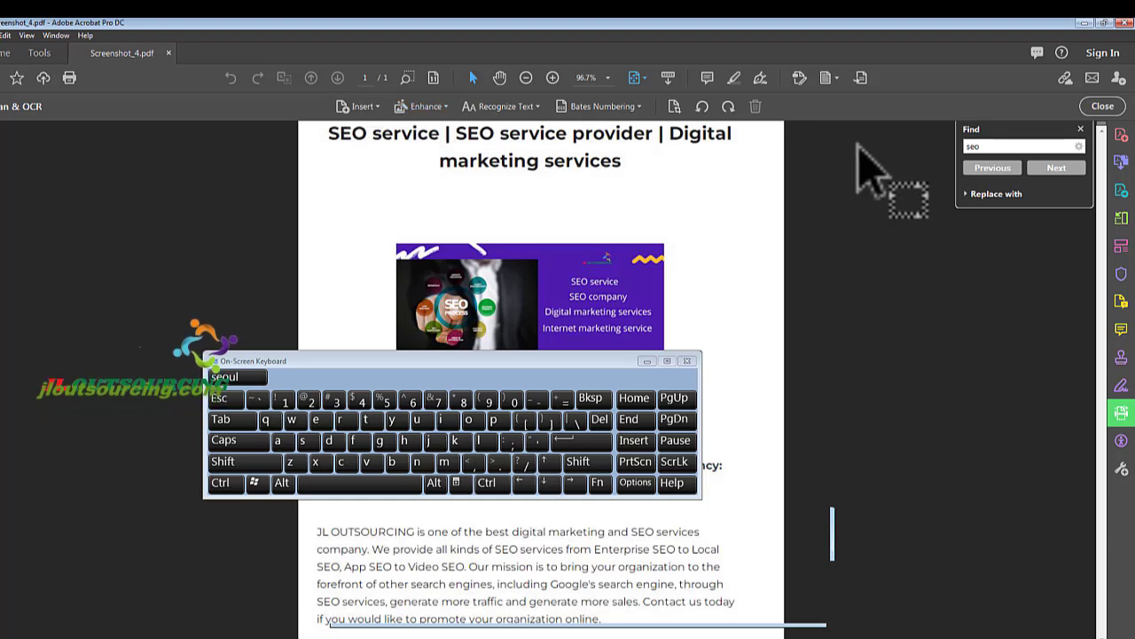
pyautogui.click(1052, 170)
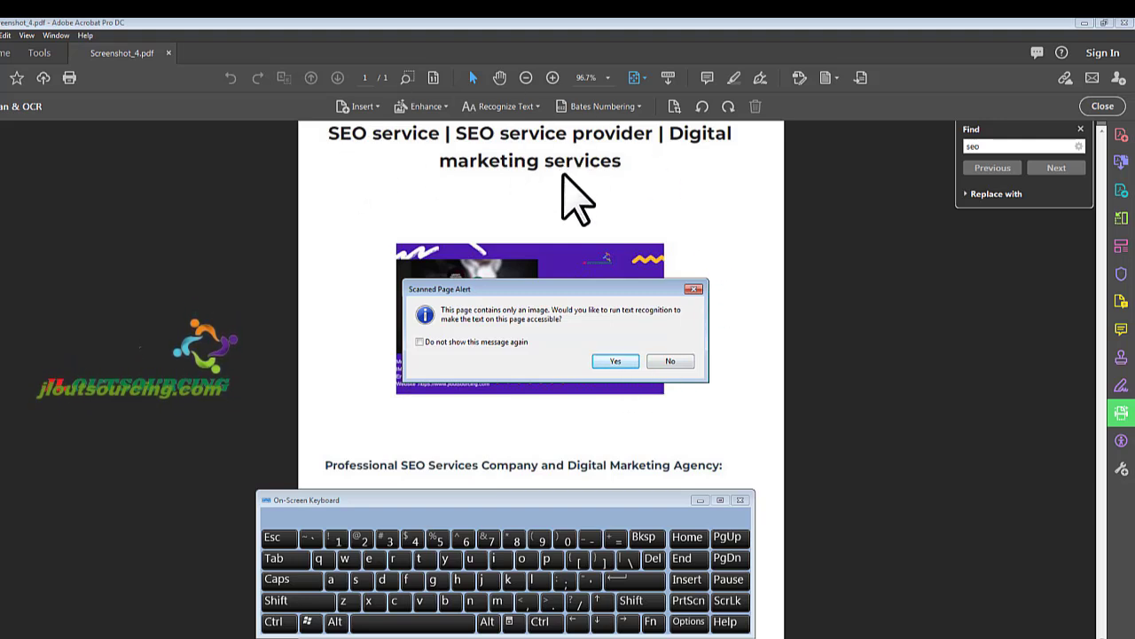
pyautogui.click(671, 361)
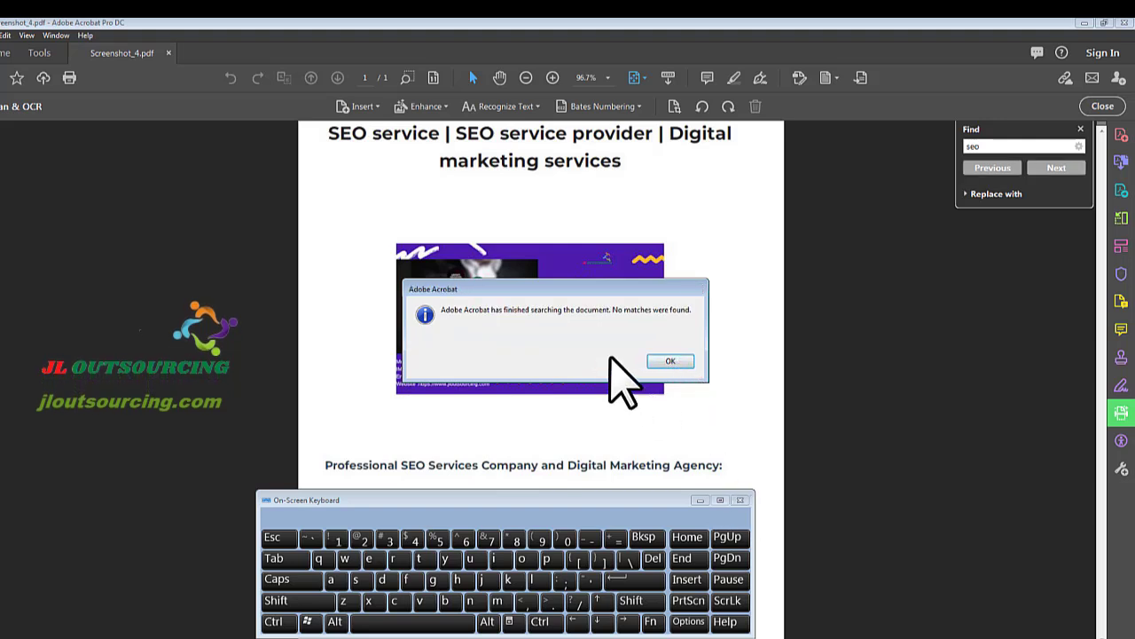
pyautogui.click(671, 361)
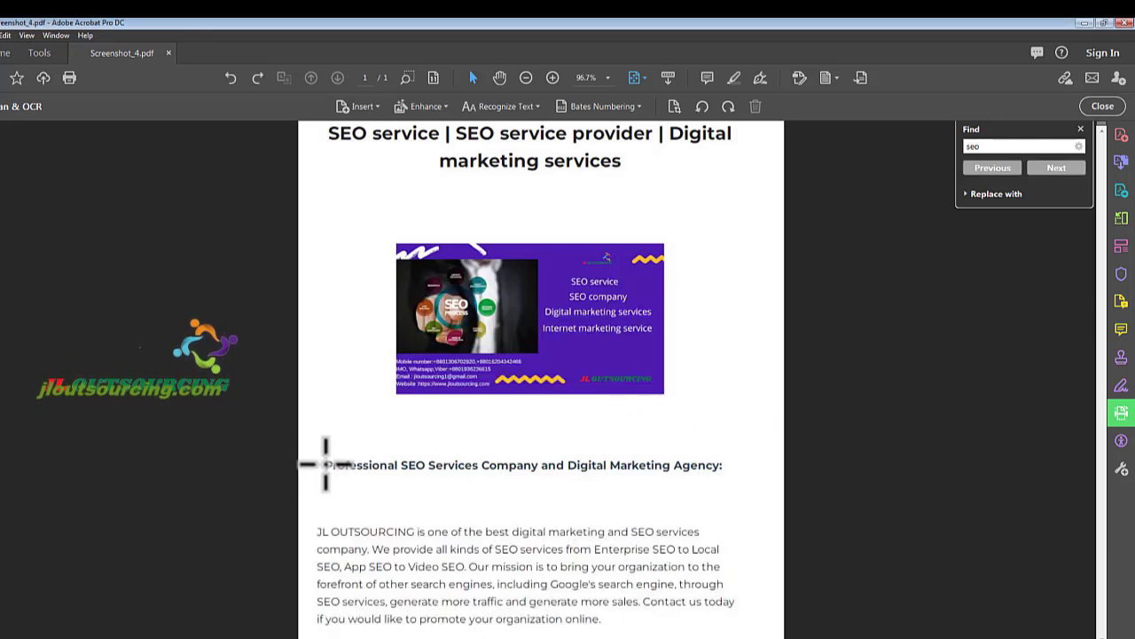
pyautogui.moveTo(324, 462); pyautogui.dragTo(394, 465)
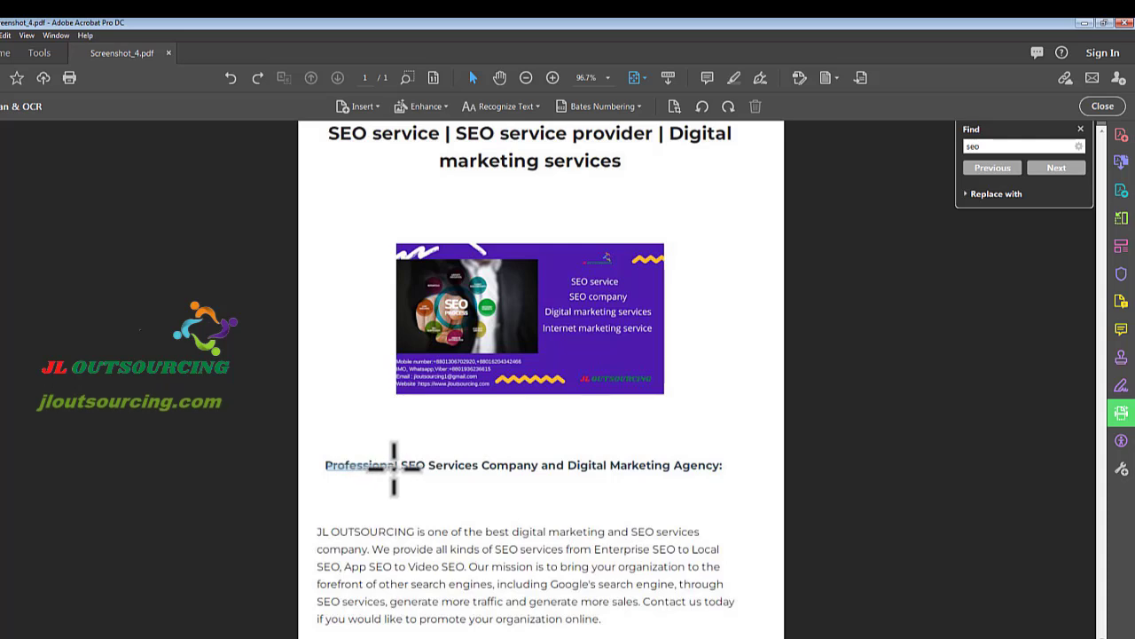
pyautogui.rightClick(369, 479)
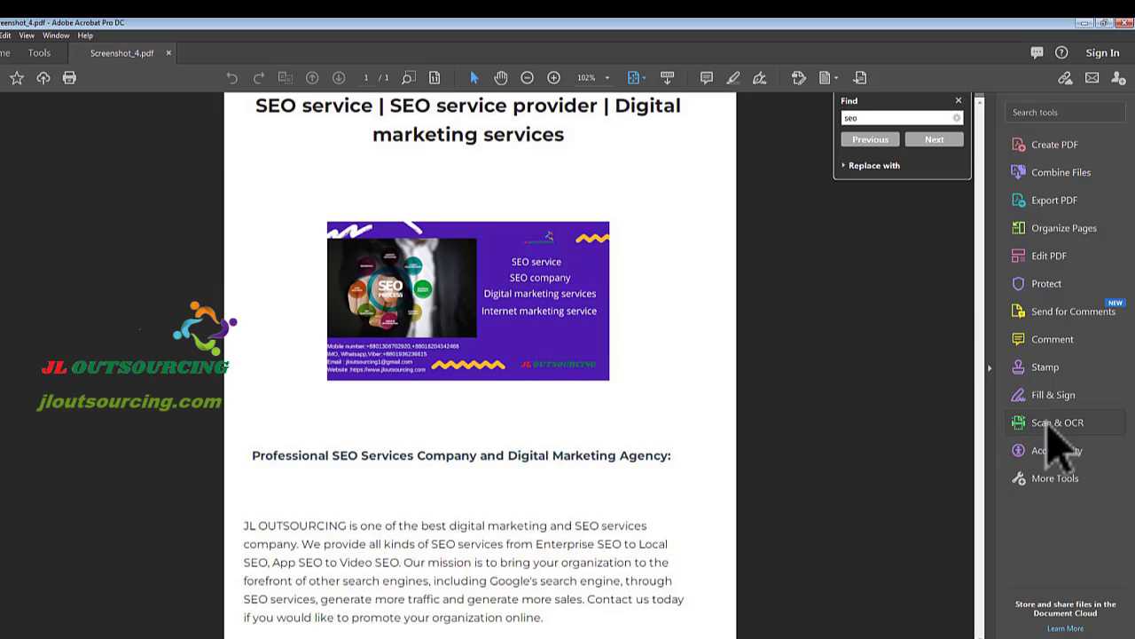
# Step: Set up text recognition in Scan & OCR for this file with English (US) as the language
pyautogui.click(1052, 424)
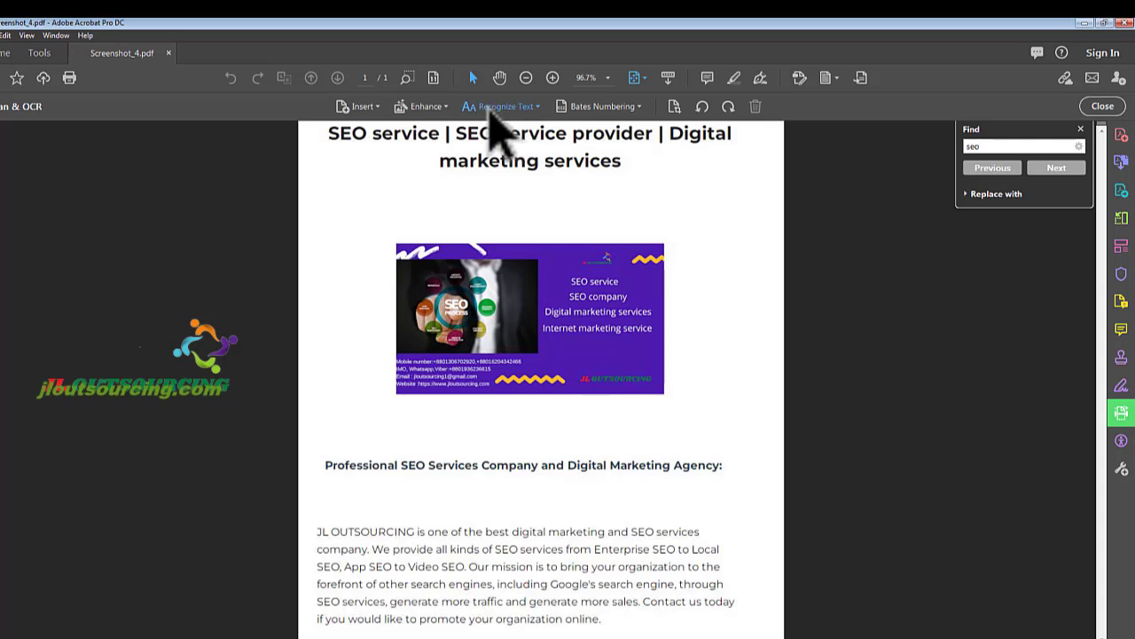
pyautogui.click(537, 108)
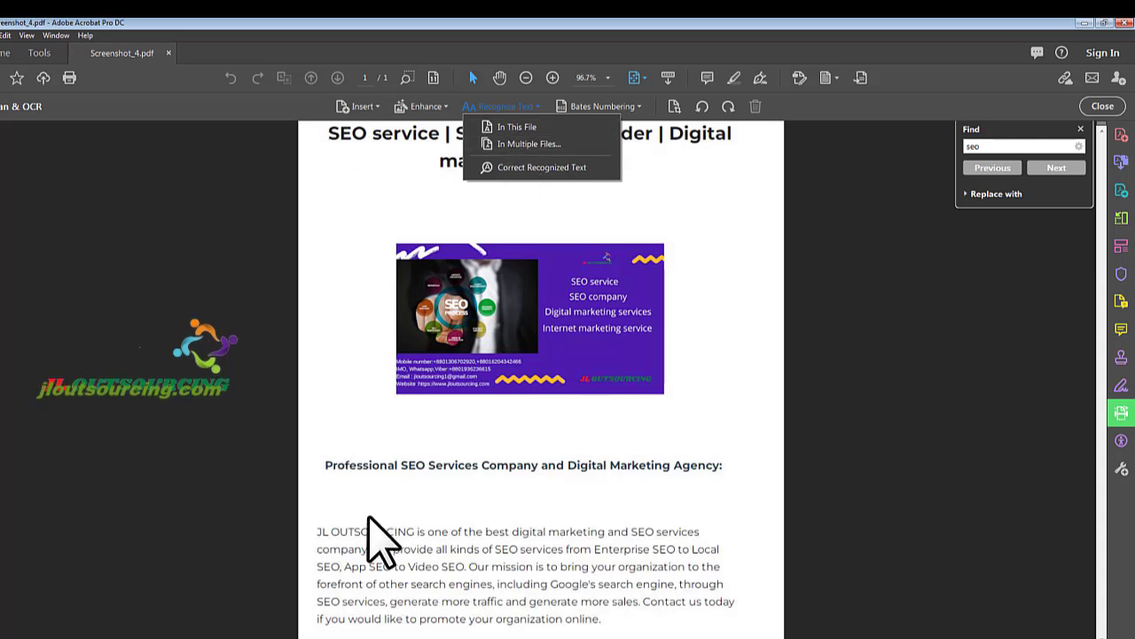
pyautogui.click(524, 127)
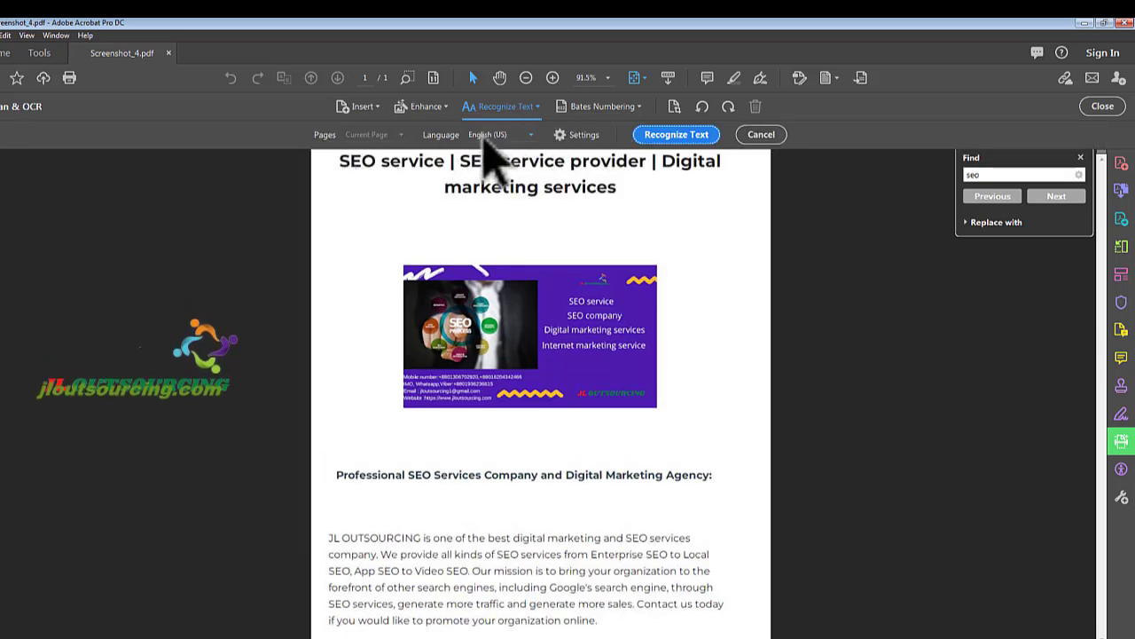
pyautogui.click(533, 135)
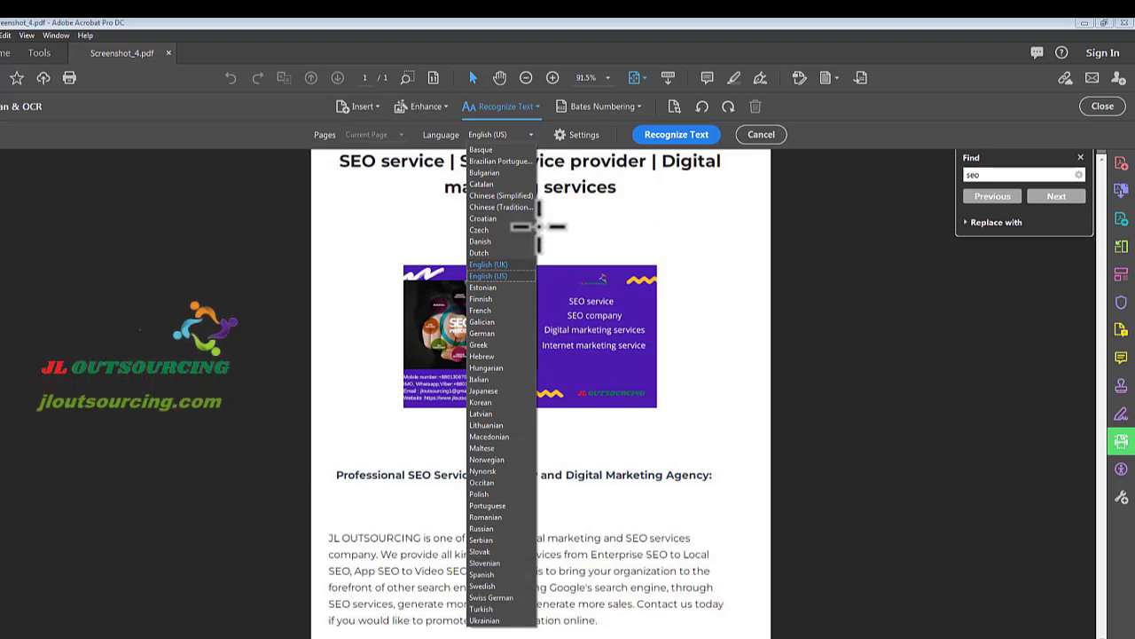
pyautogui.click(489, 277)
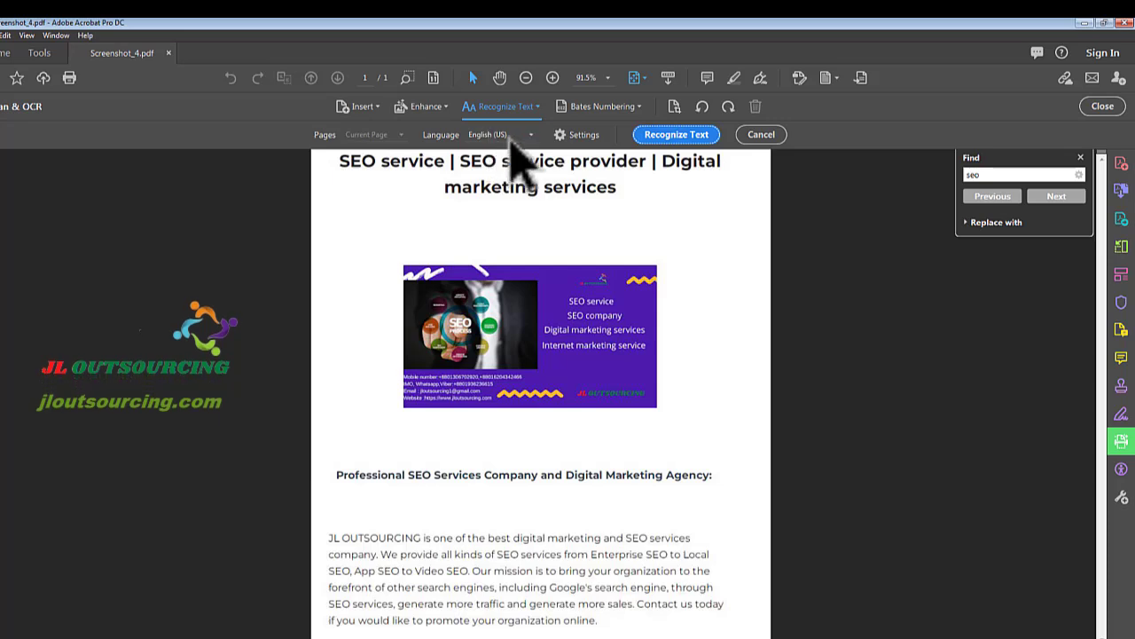
# Step: In the text recognition settings, set the output to Editable Text and Images
pyautogui.click(574, 143)
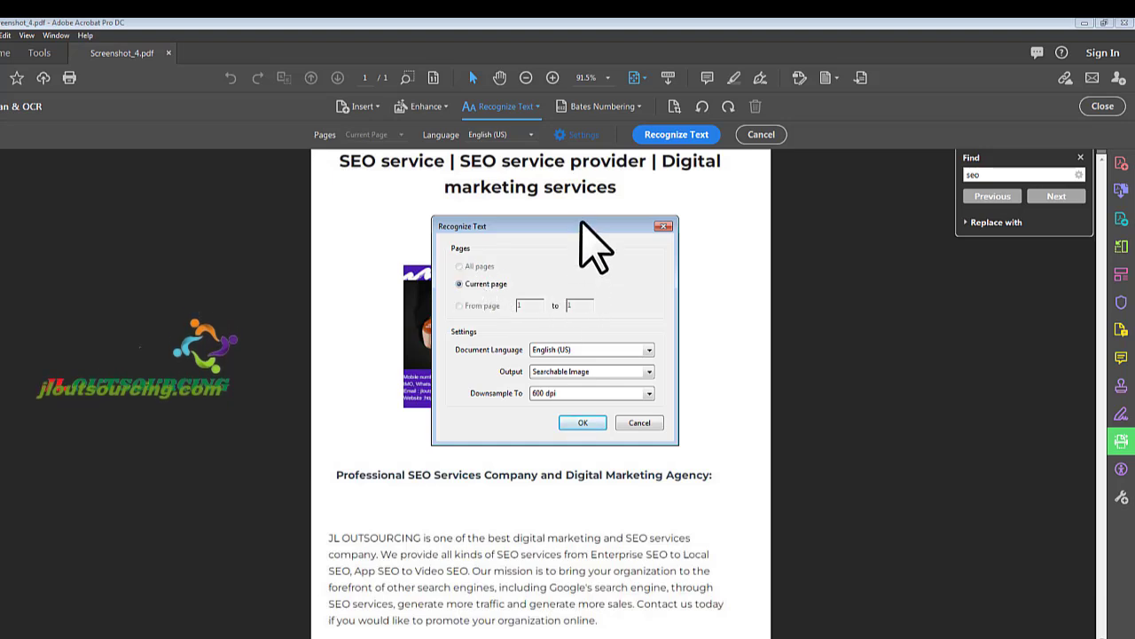
pyautogui.moveTo(581, 225); pyautogui.dragTo(693, 203)
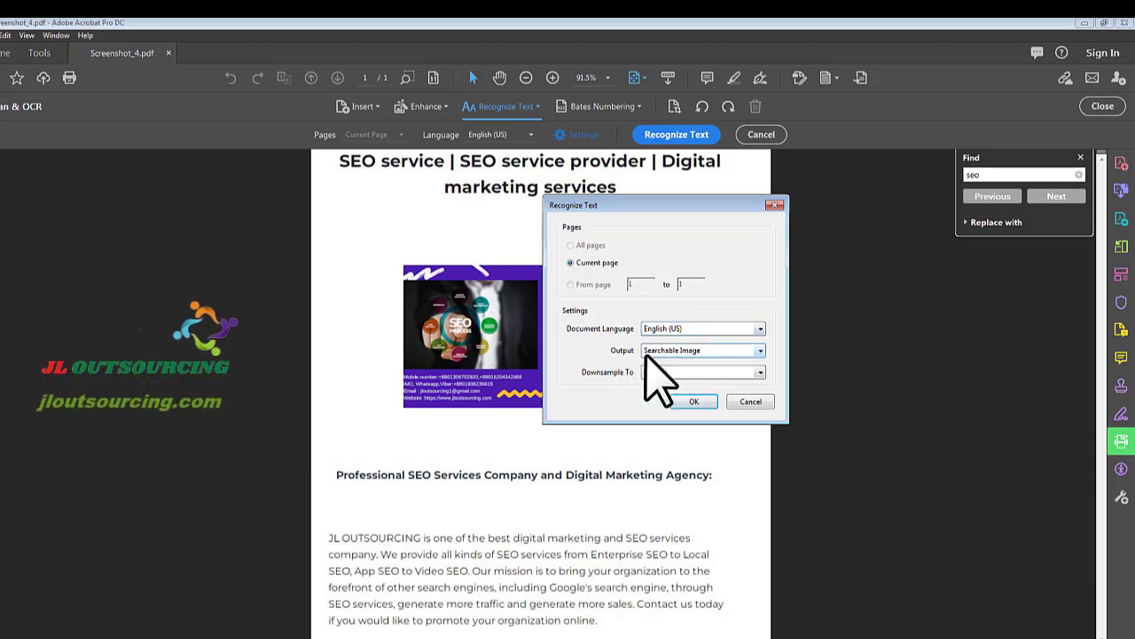
pyautogui.click(760, 351)
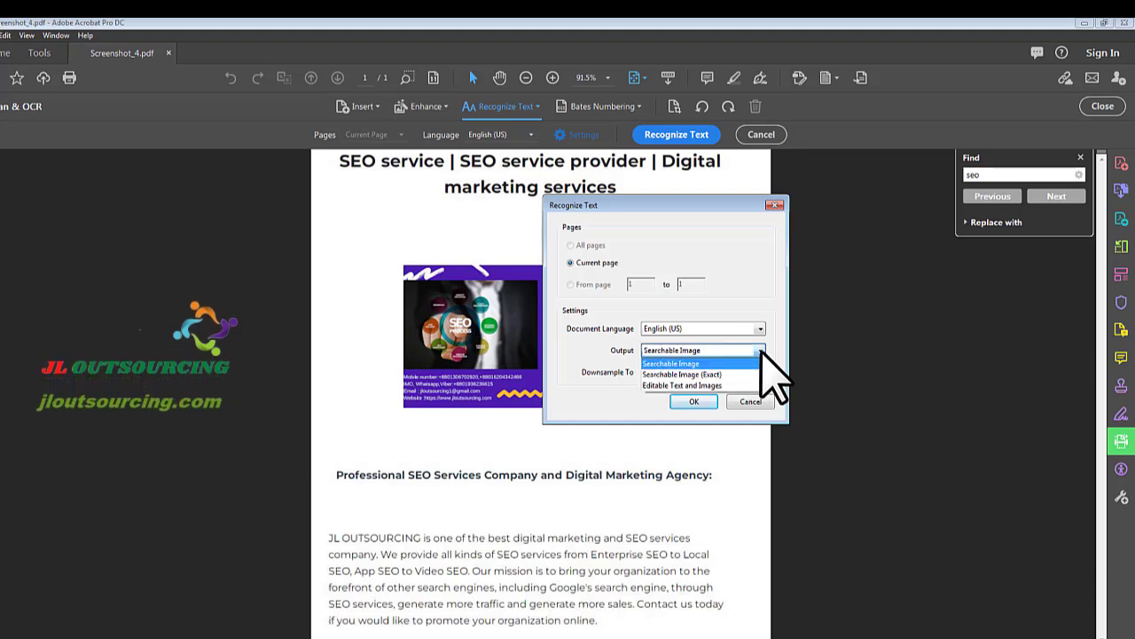
pyautogui.click(694, 375)
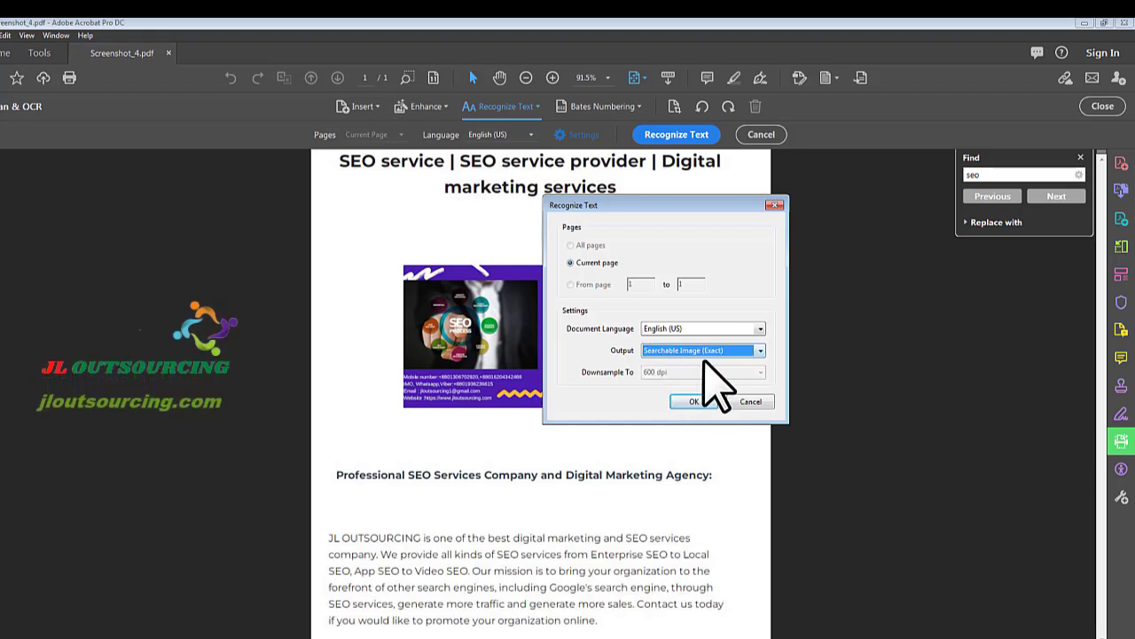
pyautogui.click(760, 351)
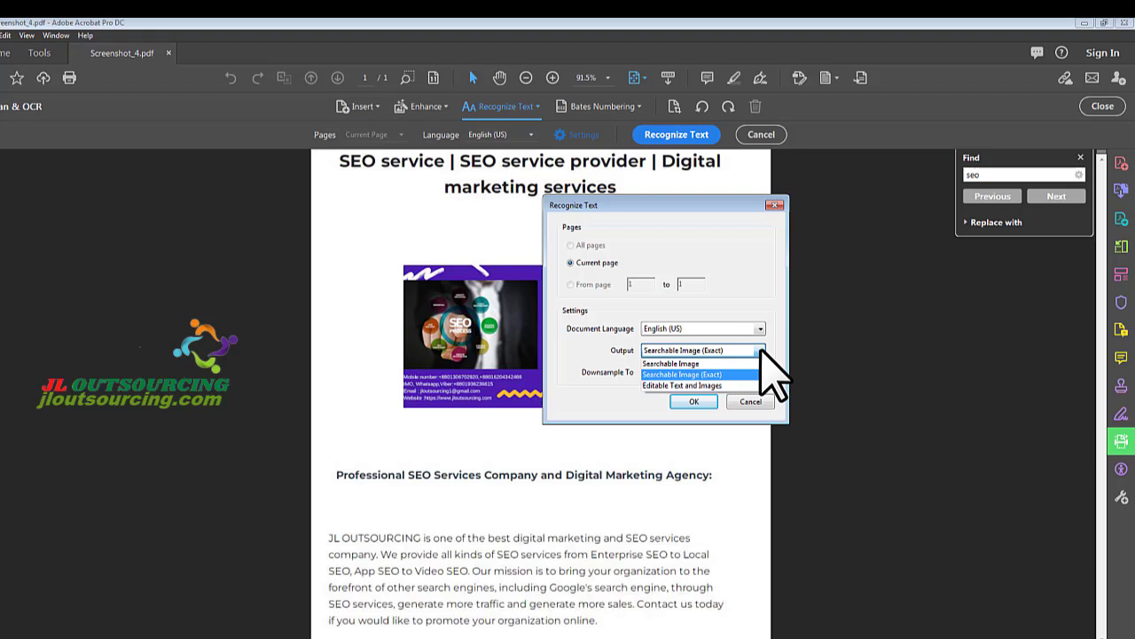
pyautogui.click(671, 386)
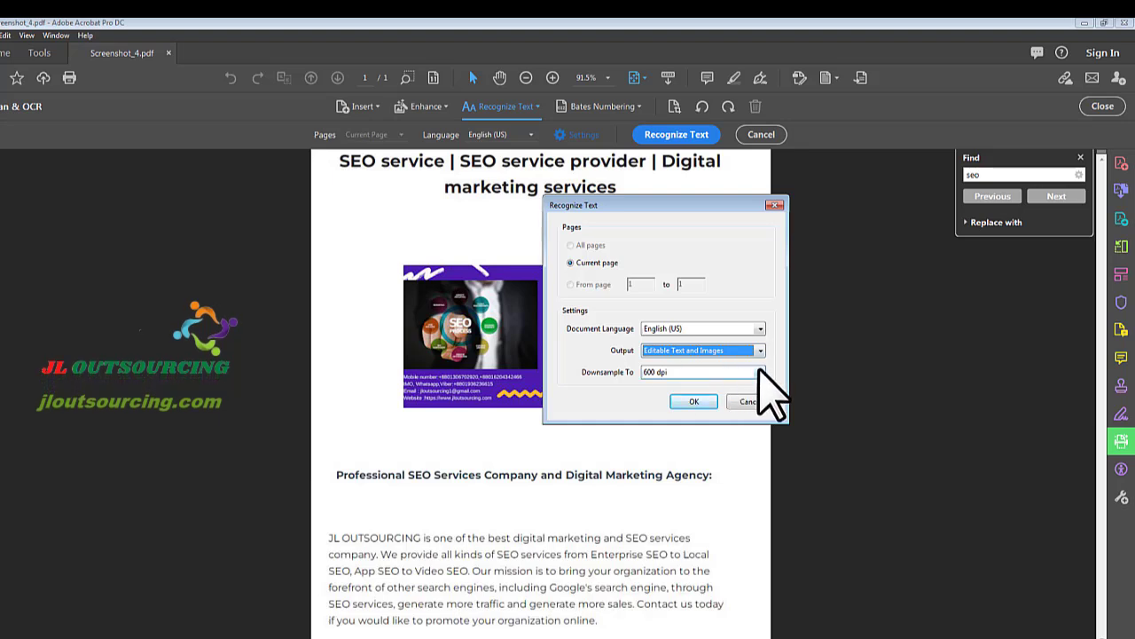
# Step: Set the text recognition downsampling to 600 dpi, accept the settings and run text recognition on the current page
pyautogui.click(760, 372)
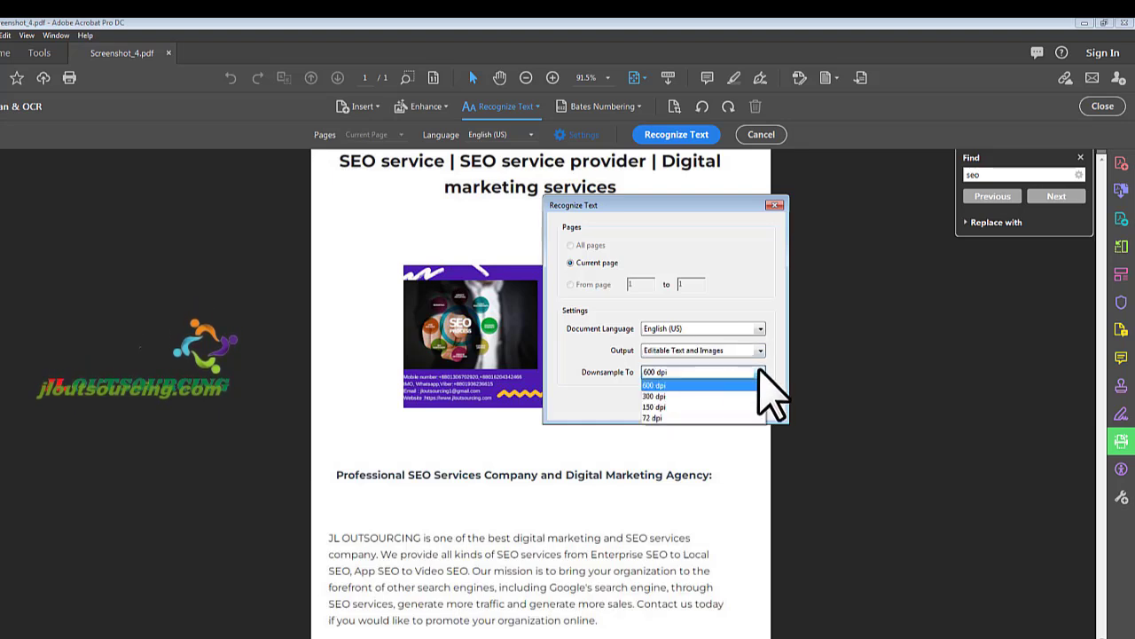
pyautogui.click(653, 387)
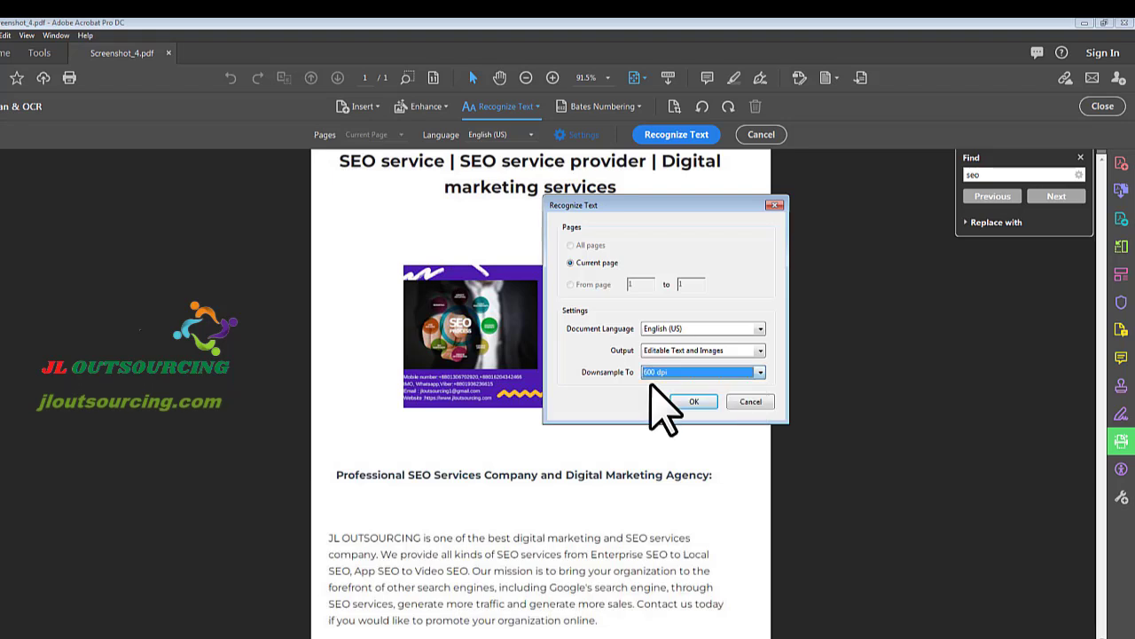
pyautogui.click(656, 372)
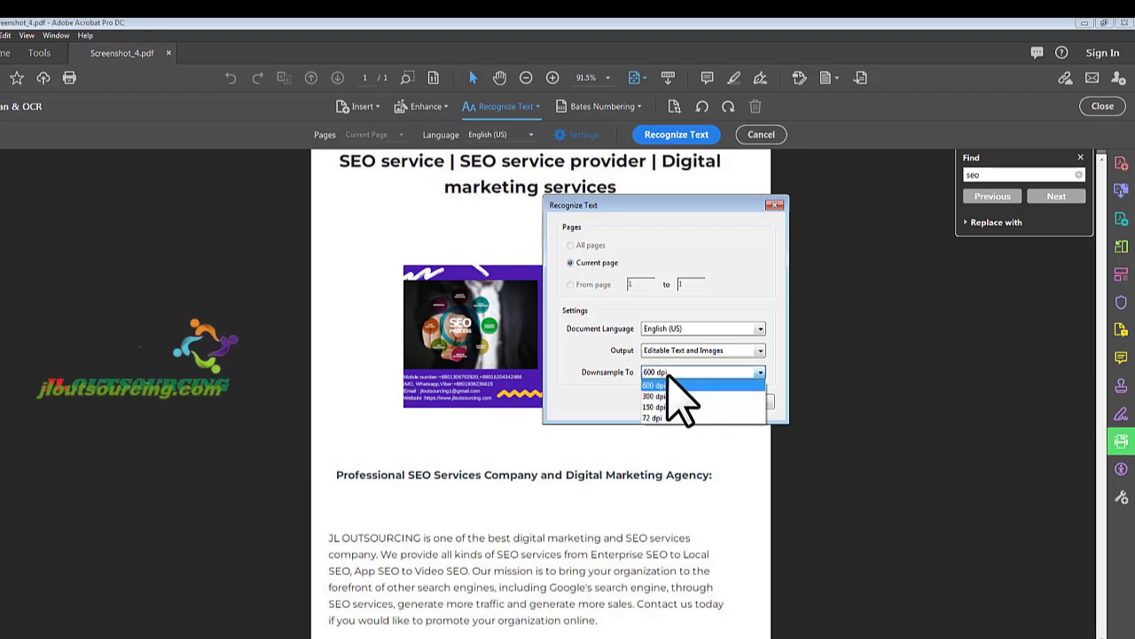
pyautogui.click(665, 385)
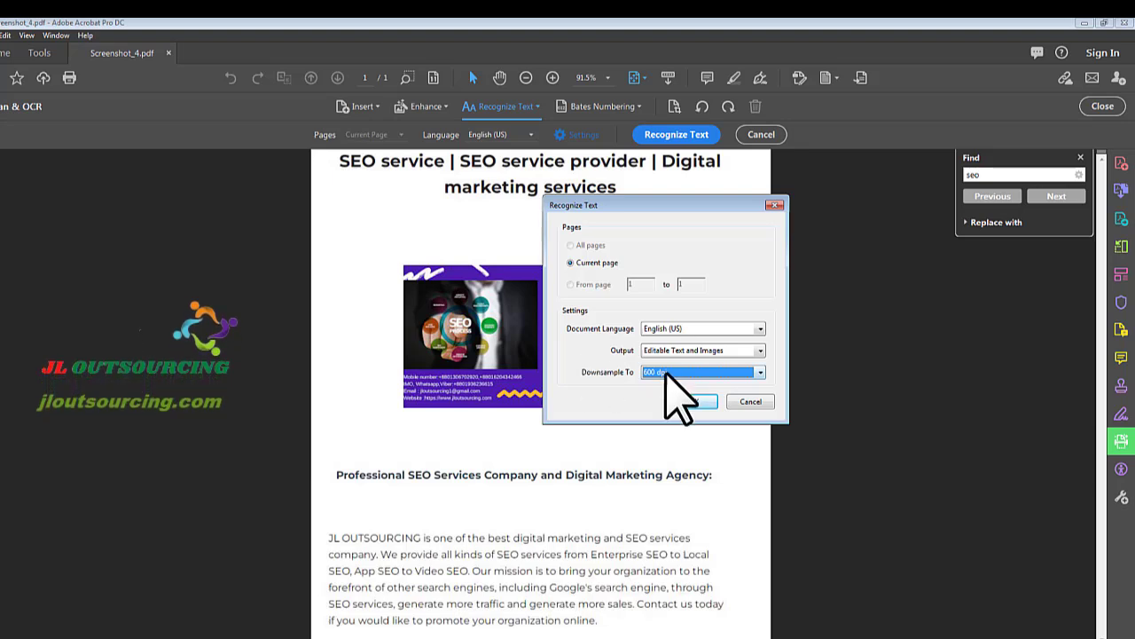
pyautogui.click(760, 372)
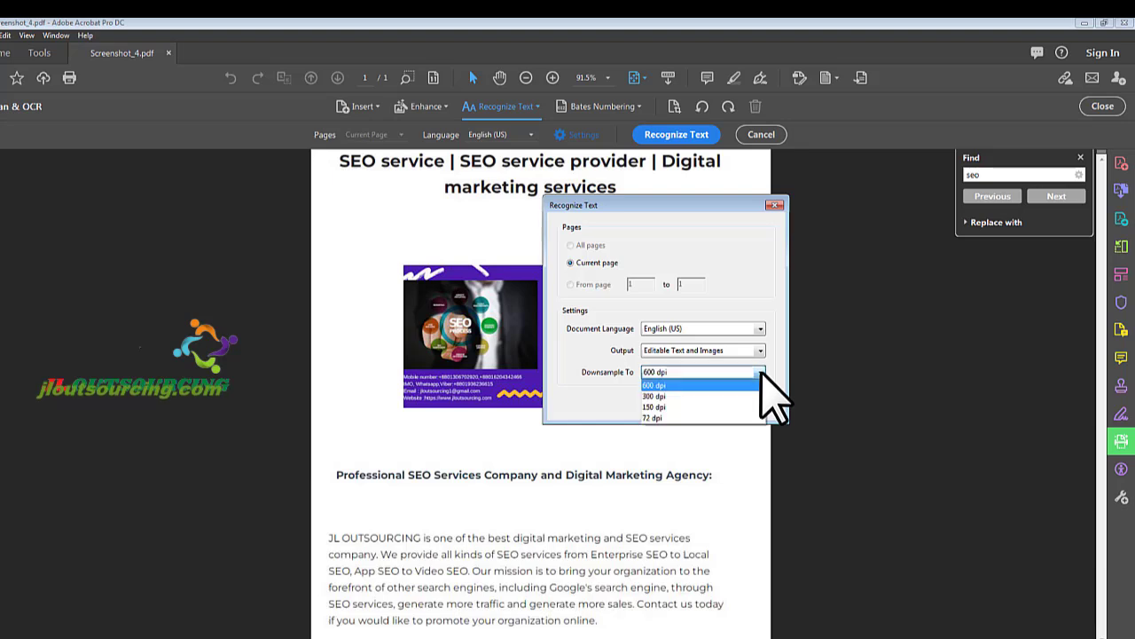
pyautogui.click(660, 386)
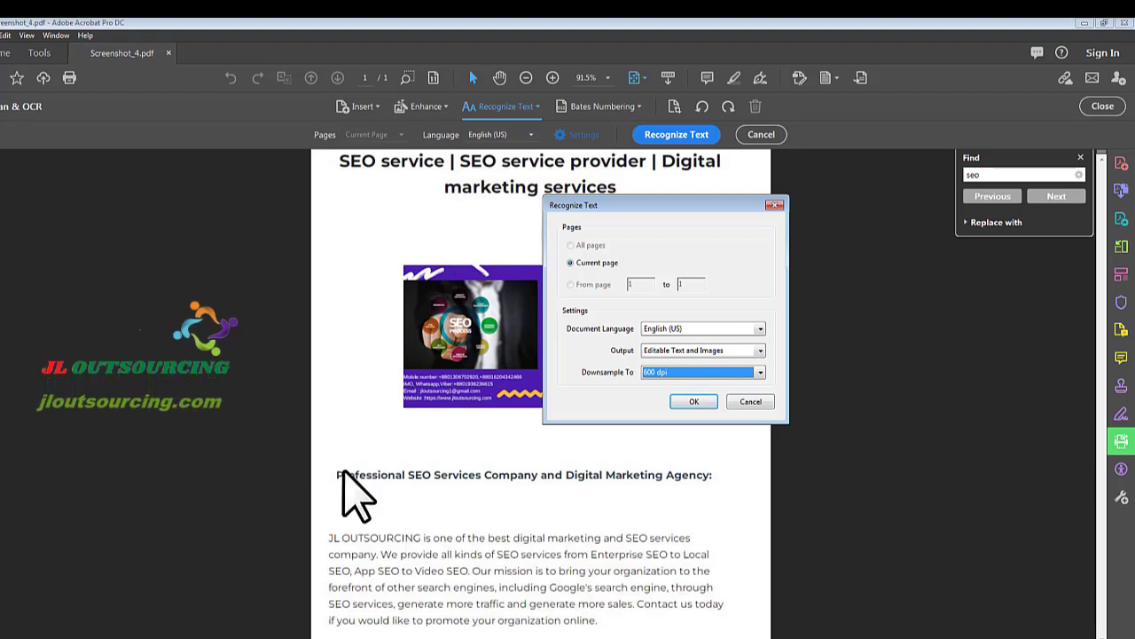
pyautogui.click(694, 402)
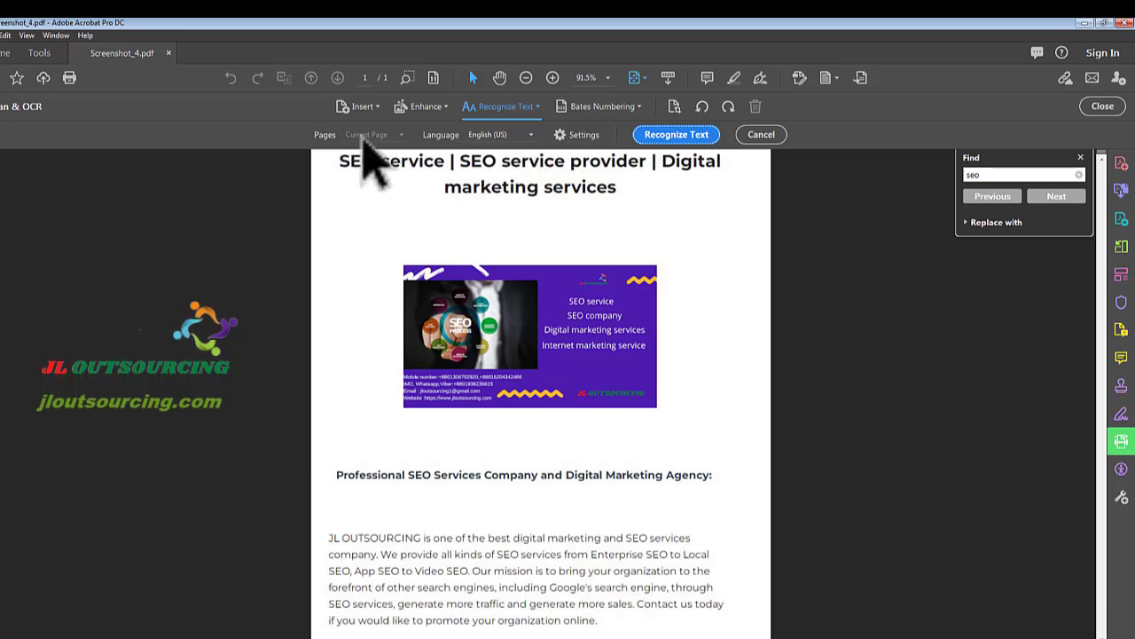
pyautogui.click(688, 140)
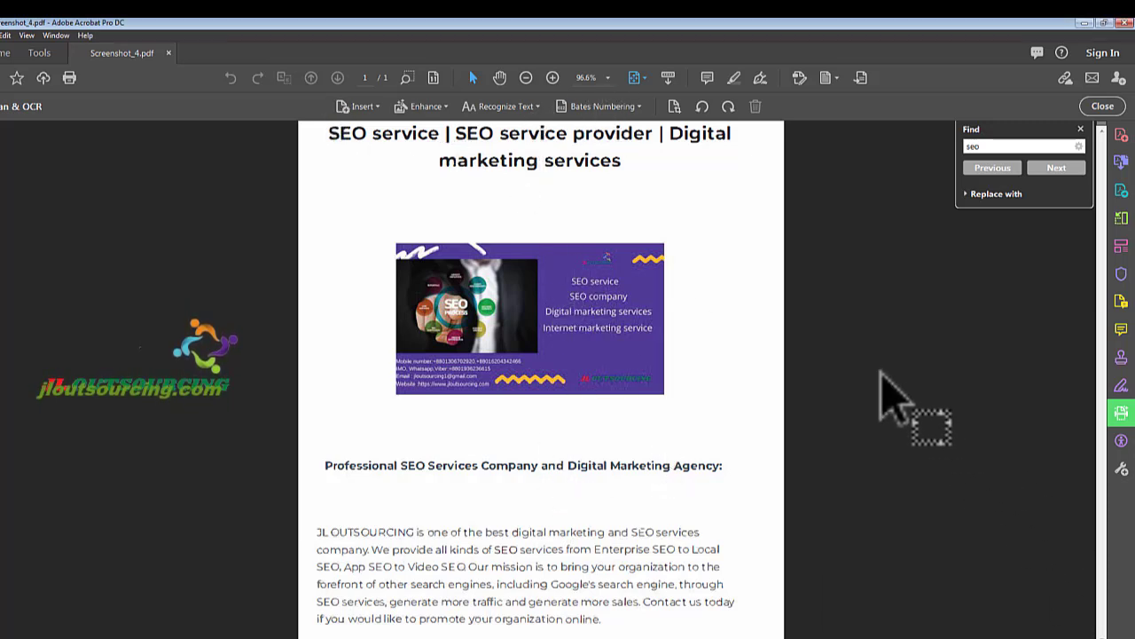
# Step: Search the recognized document for "seo" and clear the highlight on the page
pyautogui.moveTo(1001, 146); pyautogui.dragTo(947, 142)
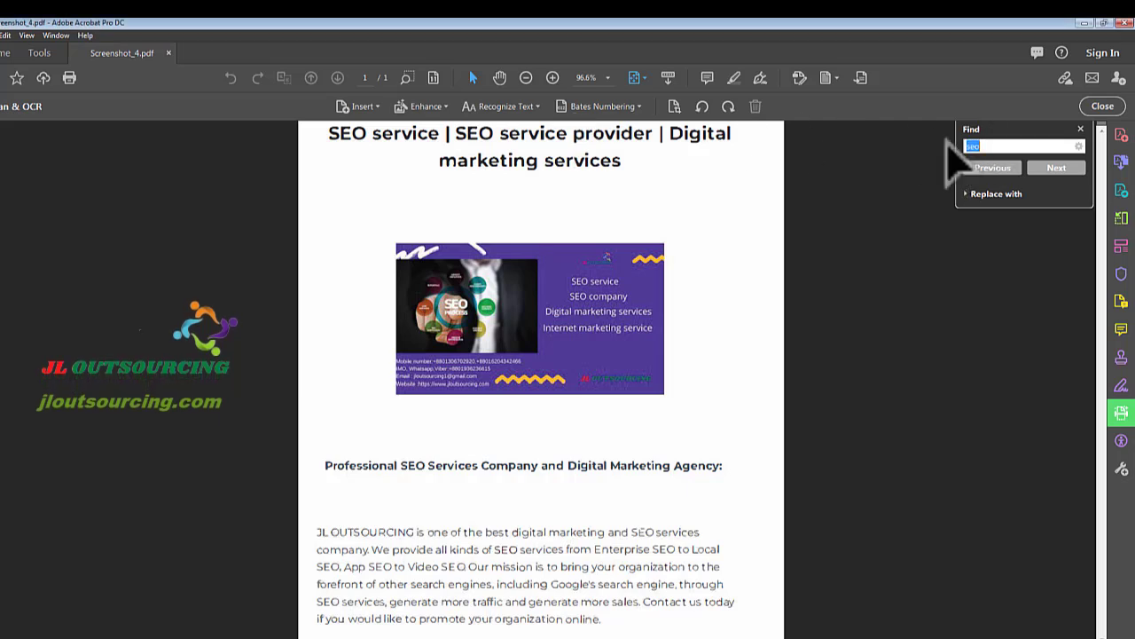
pyautogui.click(1020, 146)
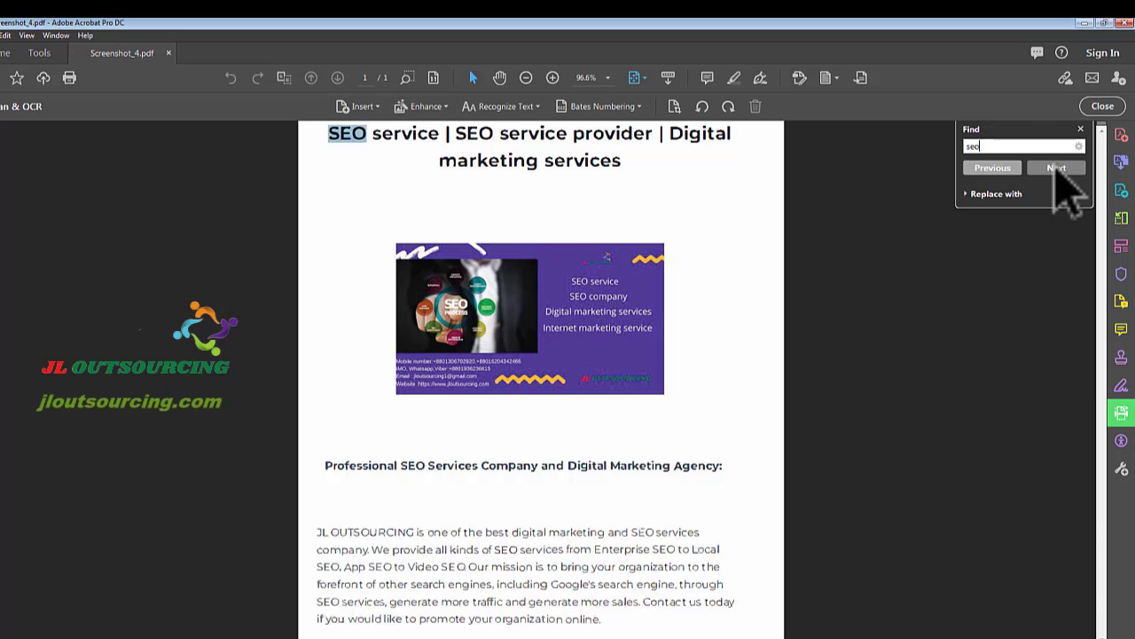
pyautogui.click(764, 157)
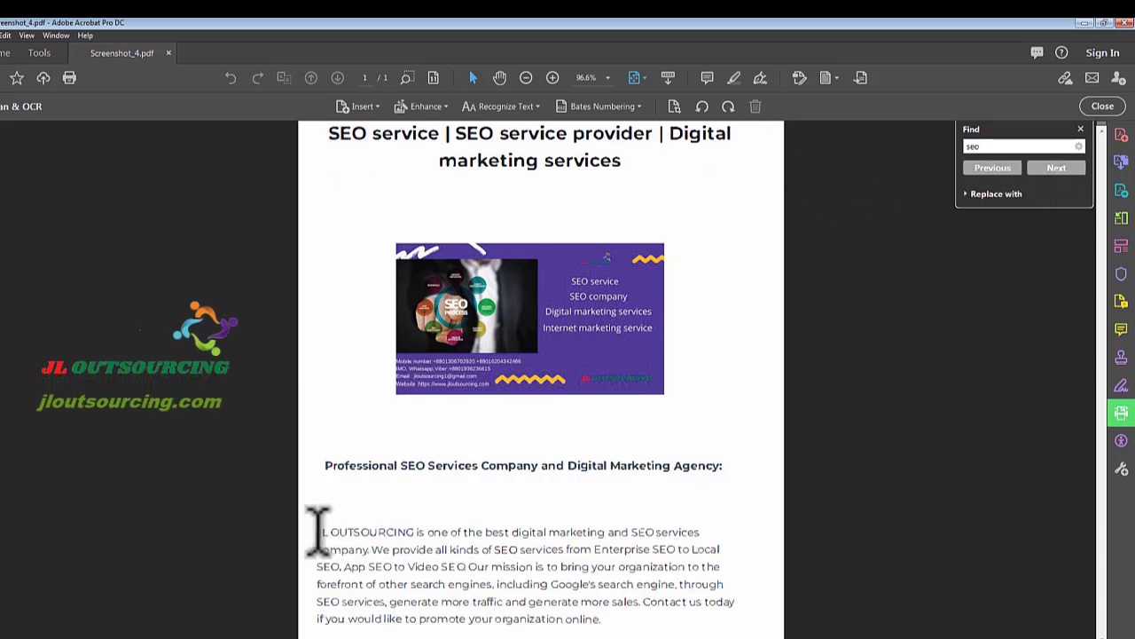
# Step: Copy the whole "JL OUTSOURCING is one of the best" paragraph and paste it into the blank text document in Notepad
pyautogui.moveTo(318, 531); pyautogui.dragTo(539, 545)
pyautogui.rightClick(540, 545)
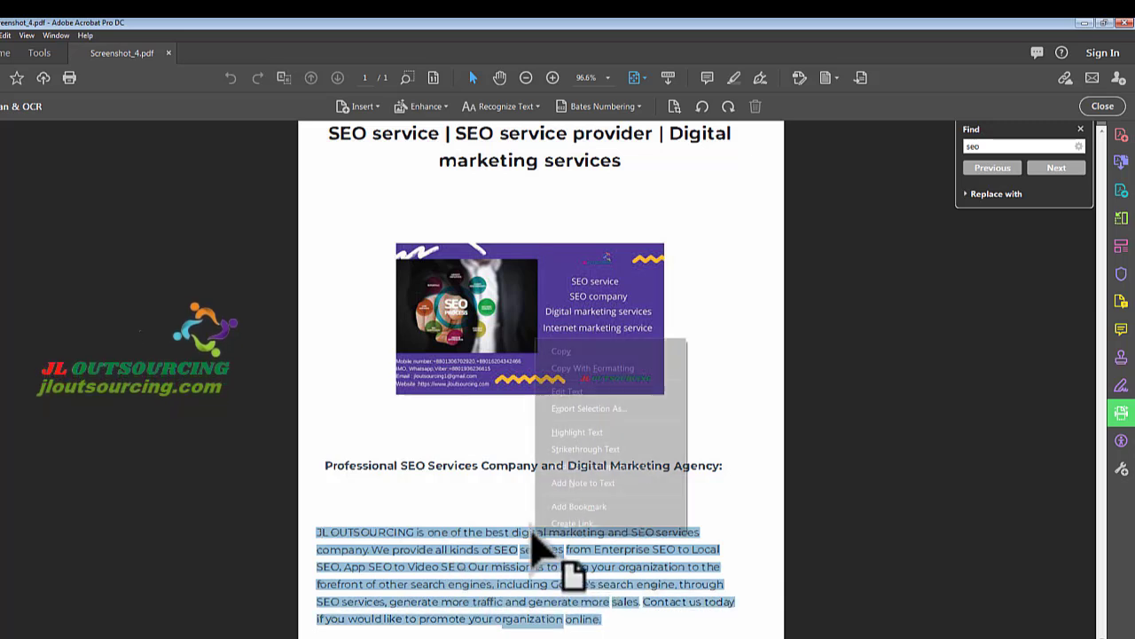
pyautogui.click(570, 352)
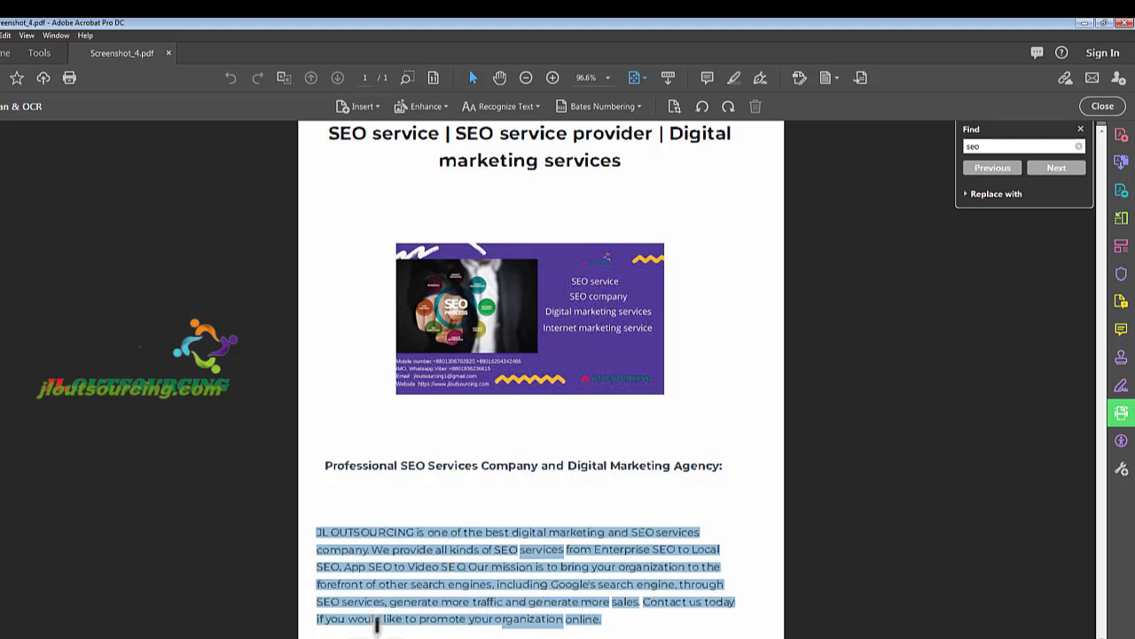
pyautogui.hotkey('alt', 'Tab')
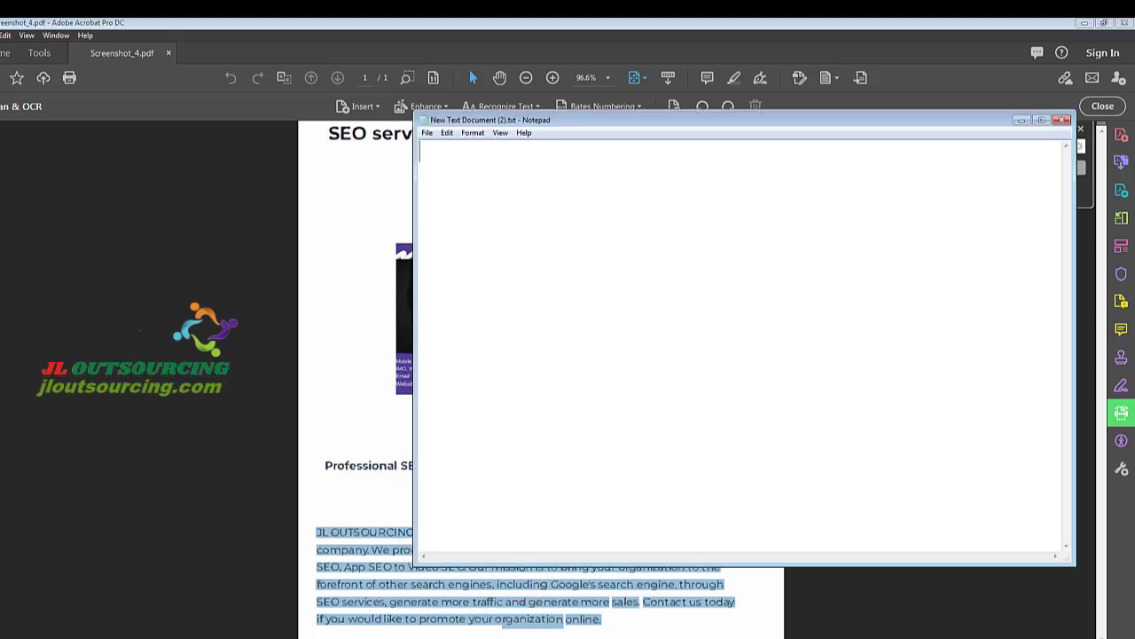
pyautogui.rightClick(432, 156)
pyautogui.click(464, 213)
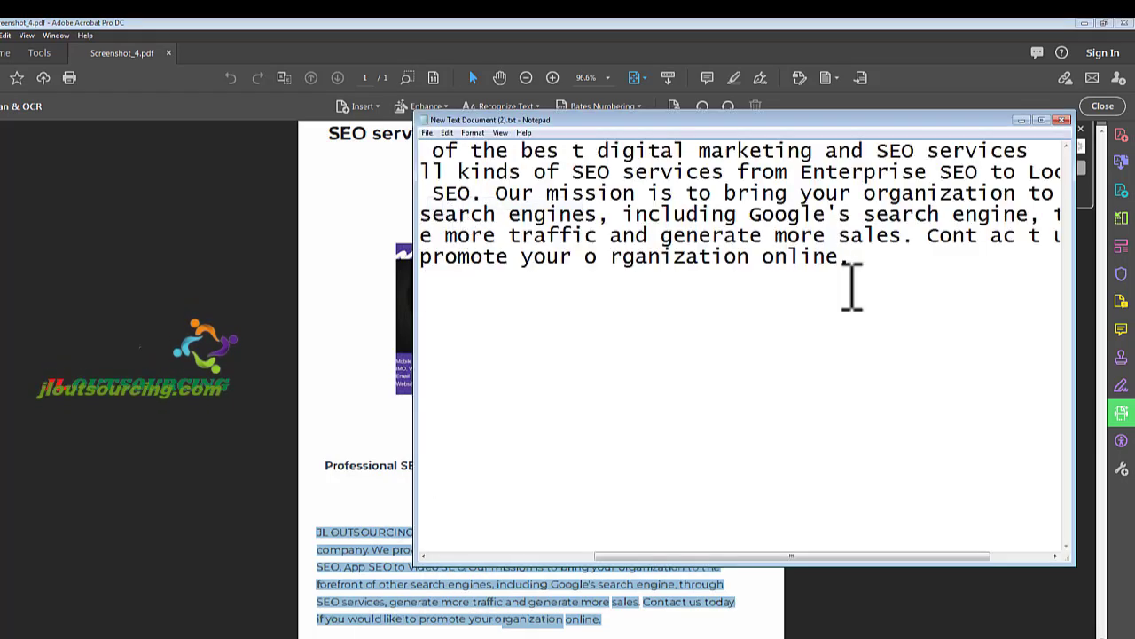
pyautogui.moveTo(863, 260); pyautogui.dragTo(477, 186)
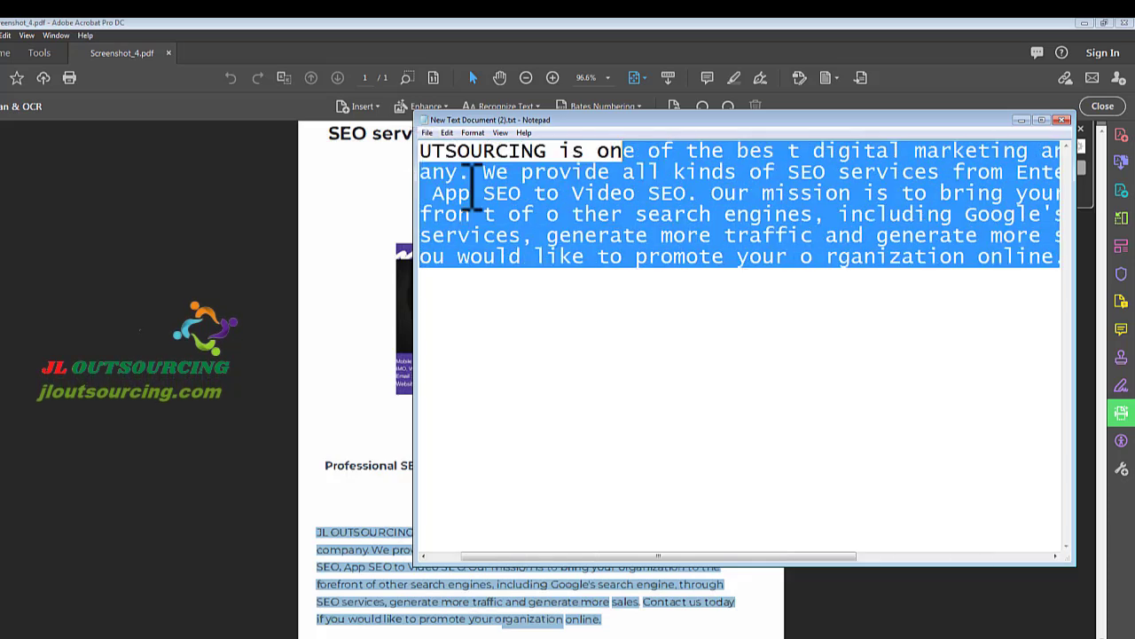
pyautogui.click(743, 363)
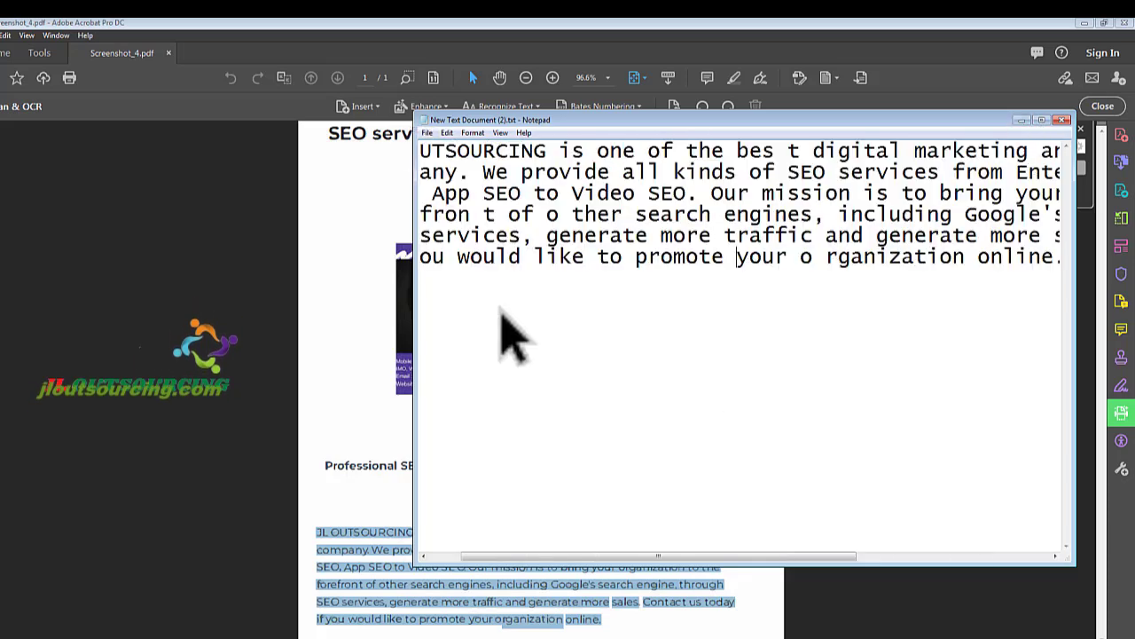
# Step: Switch back to Acrobat, activate Read Out Loud and have it read this page only
pyautogui.hotkey('alt', 'Tab')
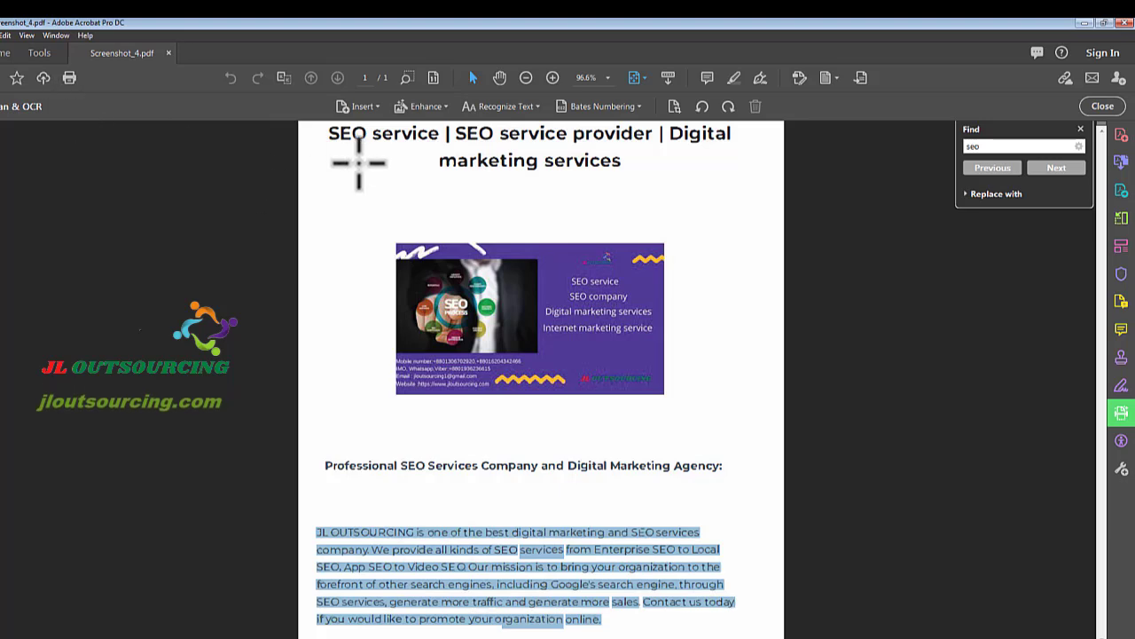
pyautogui.click(27, 35)
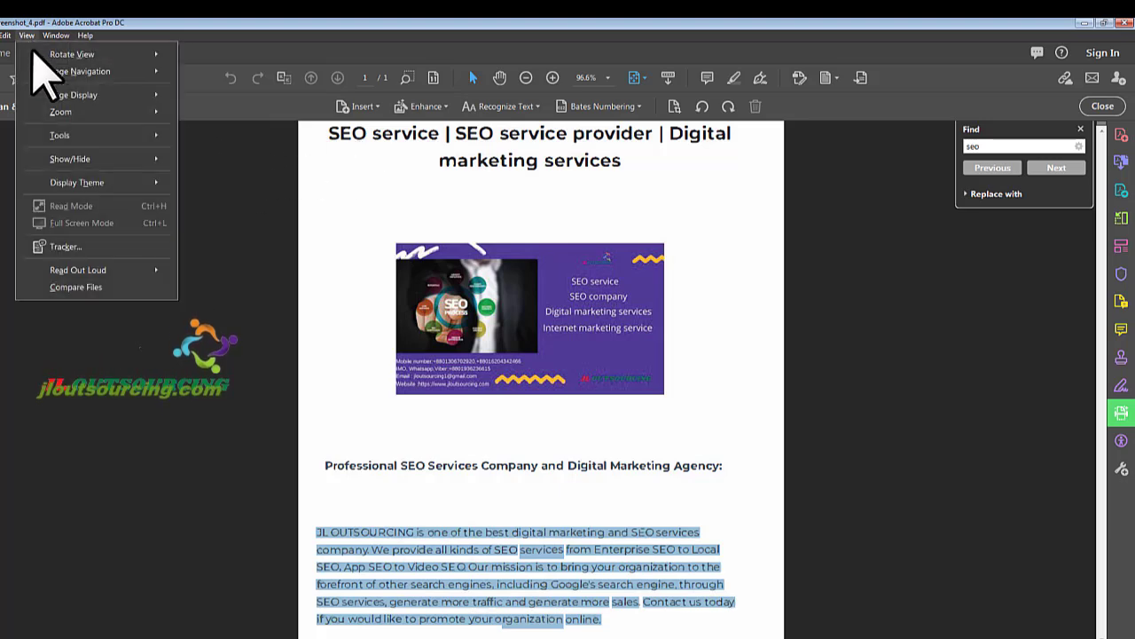
pyautogui.moveTo(80, 270)
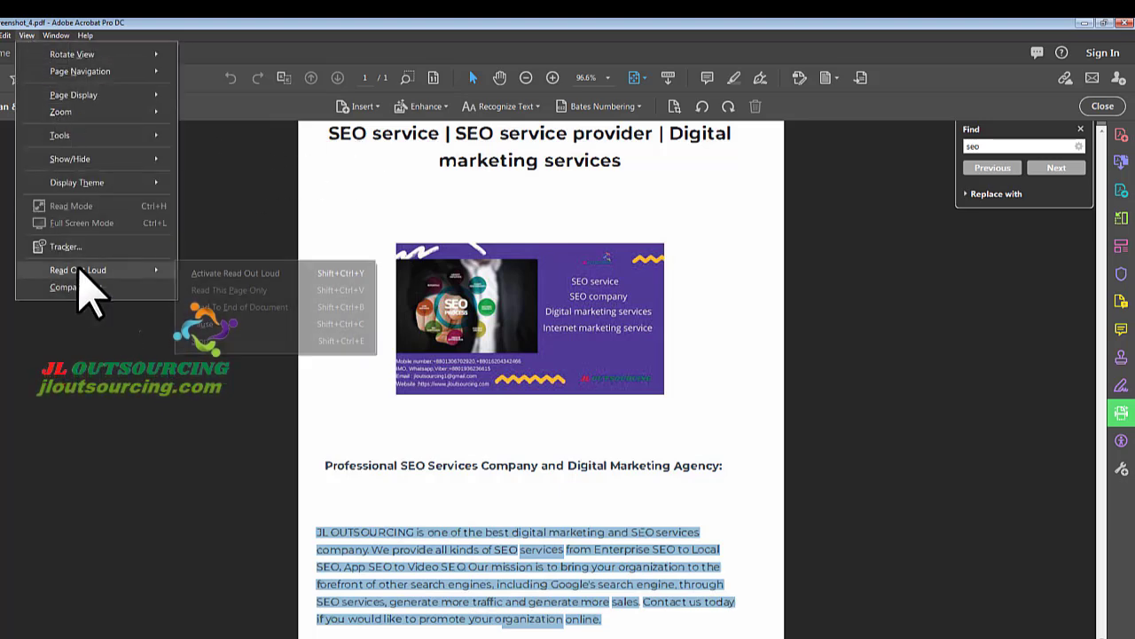
pyautogui.click(222, 275)
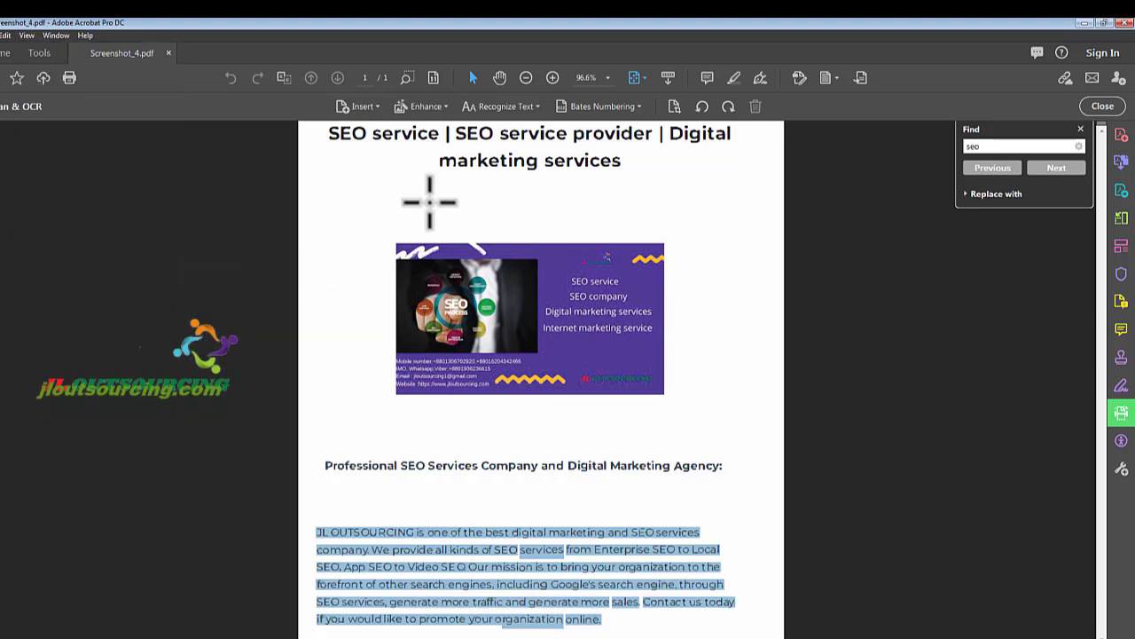
pyautogui.click(27, 35)
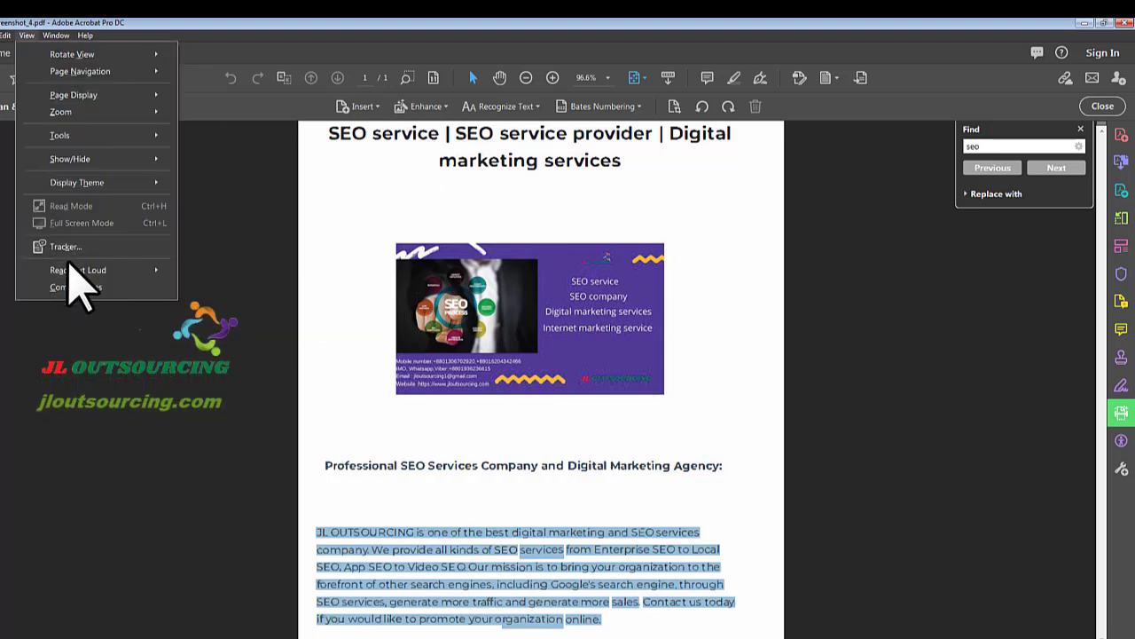
pyautogui.moveTo(76, 270)
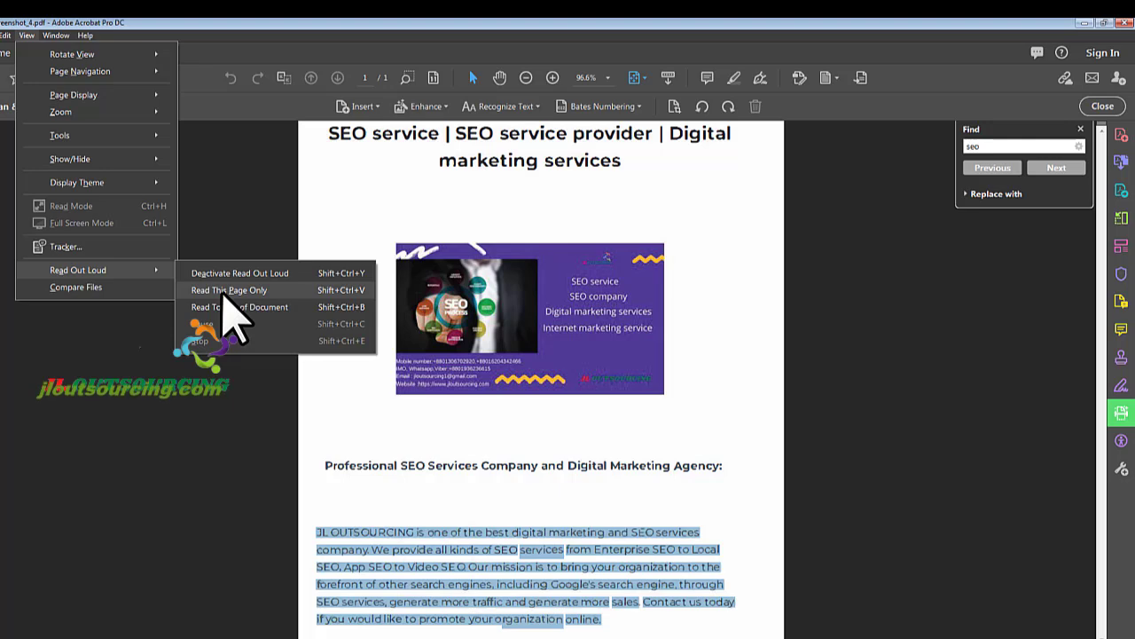
pyautogui.click(228, 291)
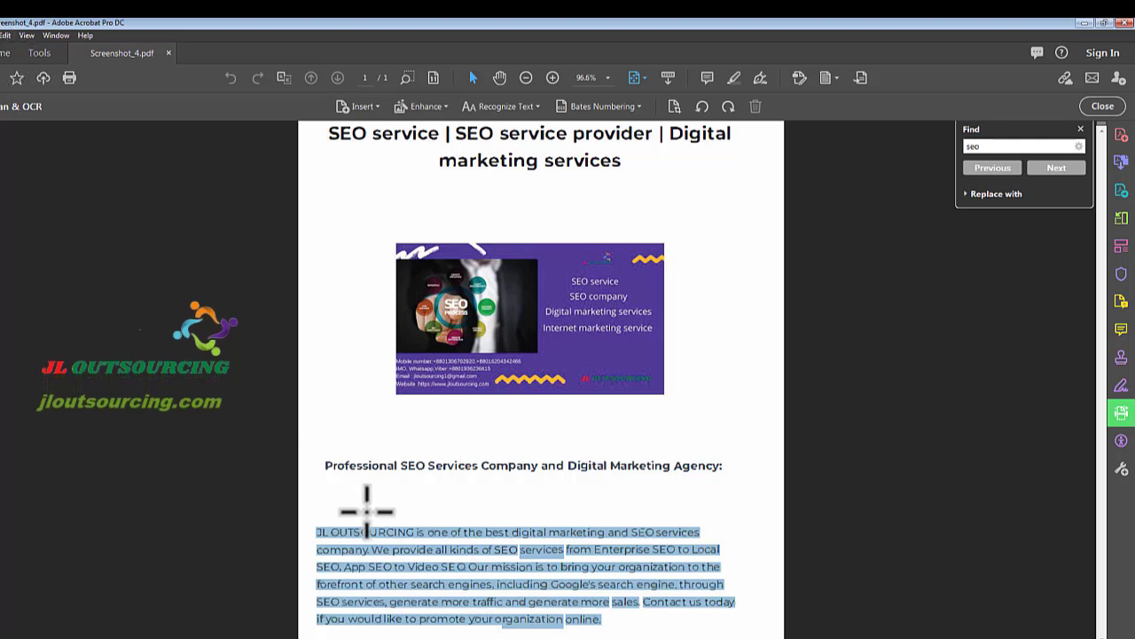
# Step: Deactivate Read Out Loud and select the purple banner image on the page
pyautogui.click(26, 35)
pyautogui.moveTo(80, 278)
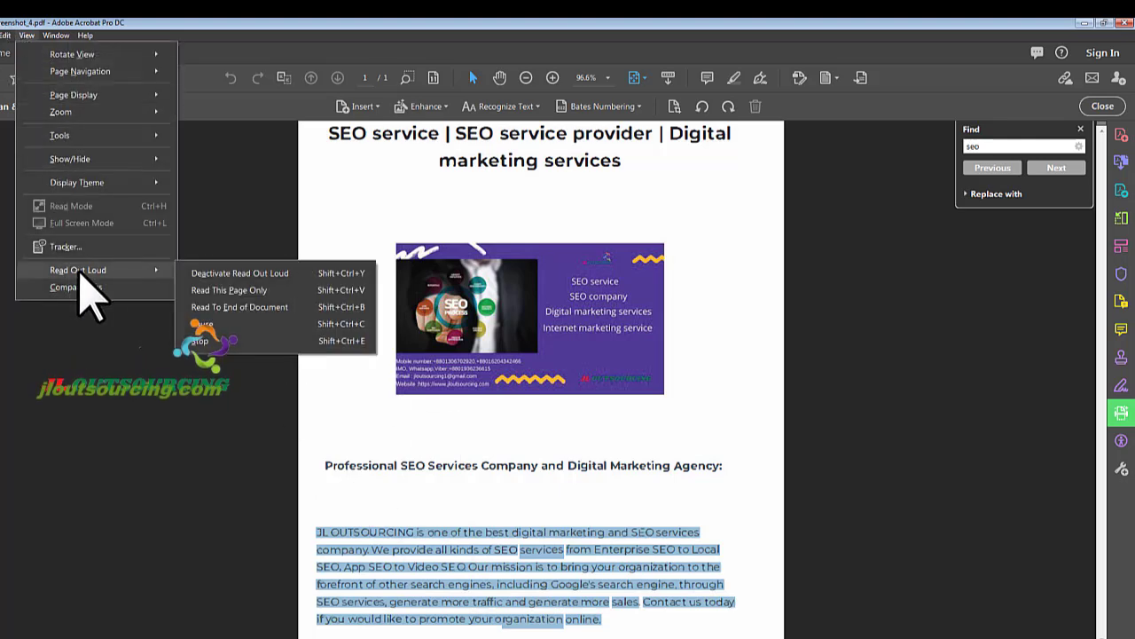
pyautogui.click(215, 275)
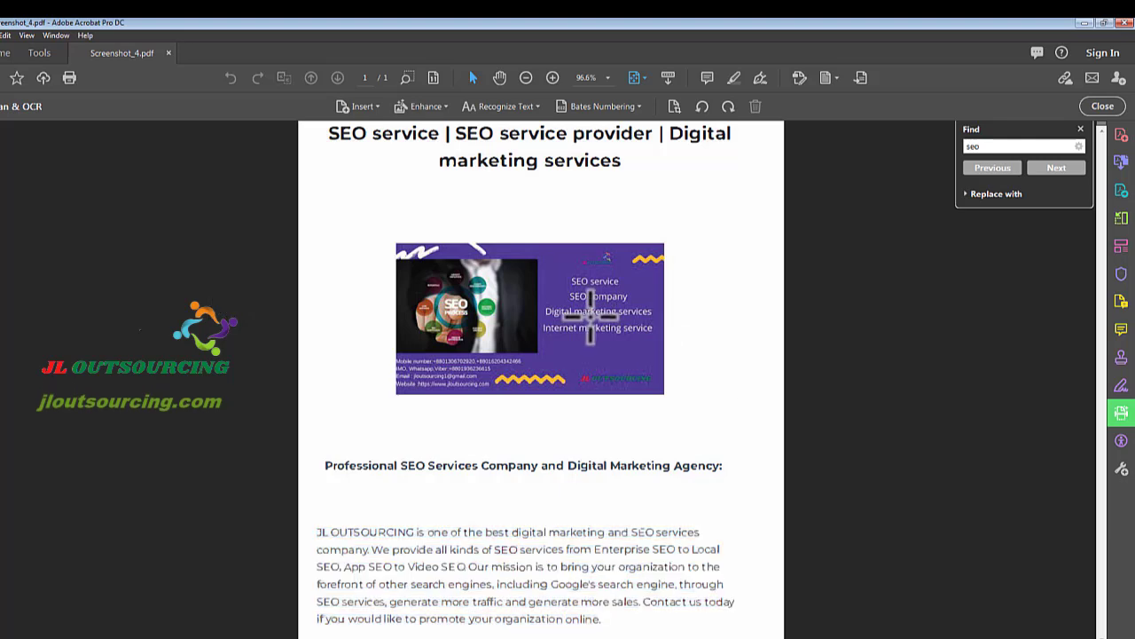
pyautogui.click(565, 286)
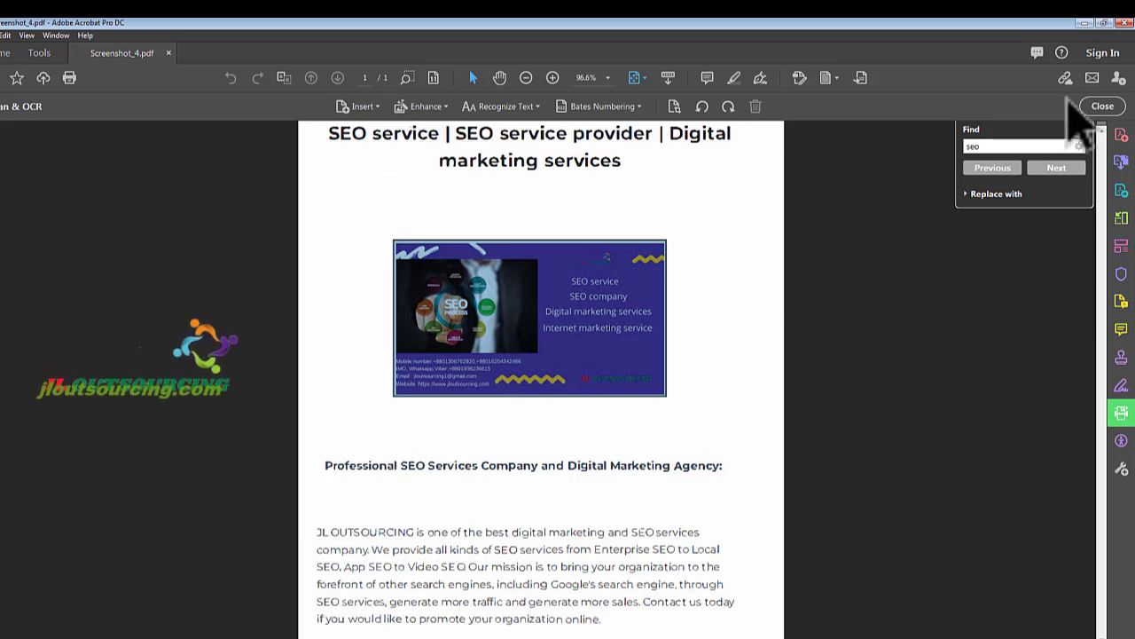
# Step: Close the Scan & OCR tool and close Screenshot_4.pdf without saving the changes
pyautogui.click(1103, 106)
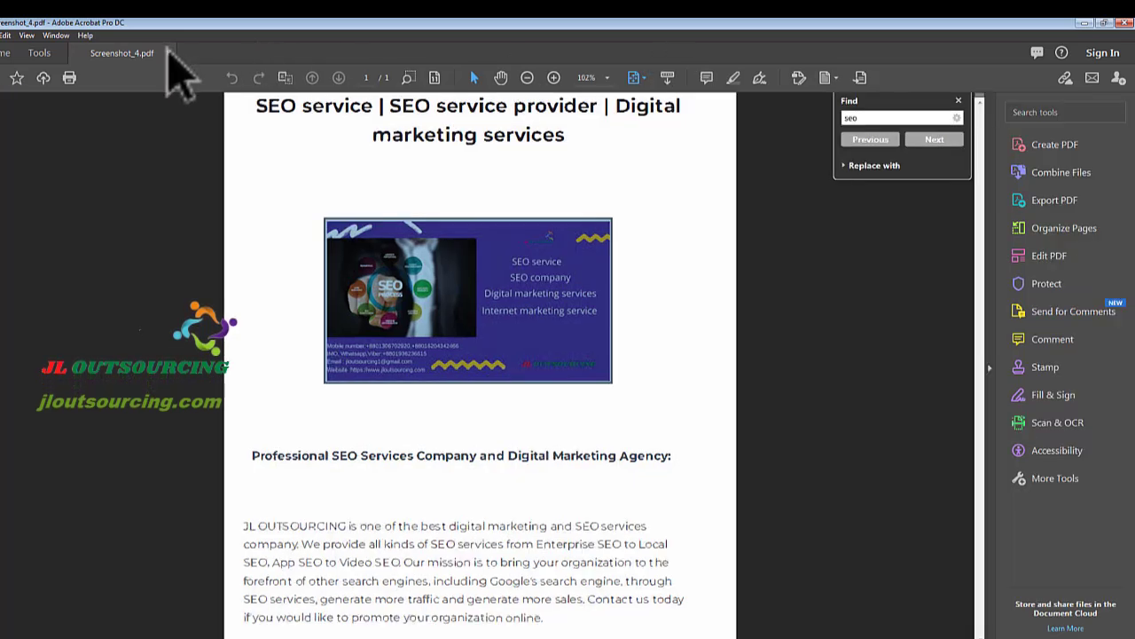
pyautogui.click(168, 53)
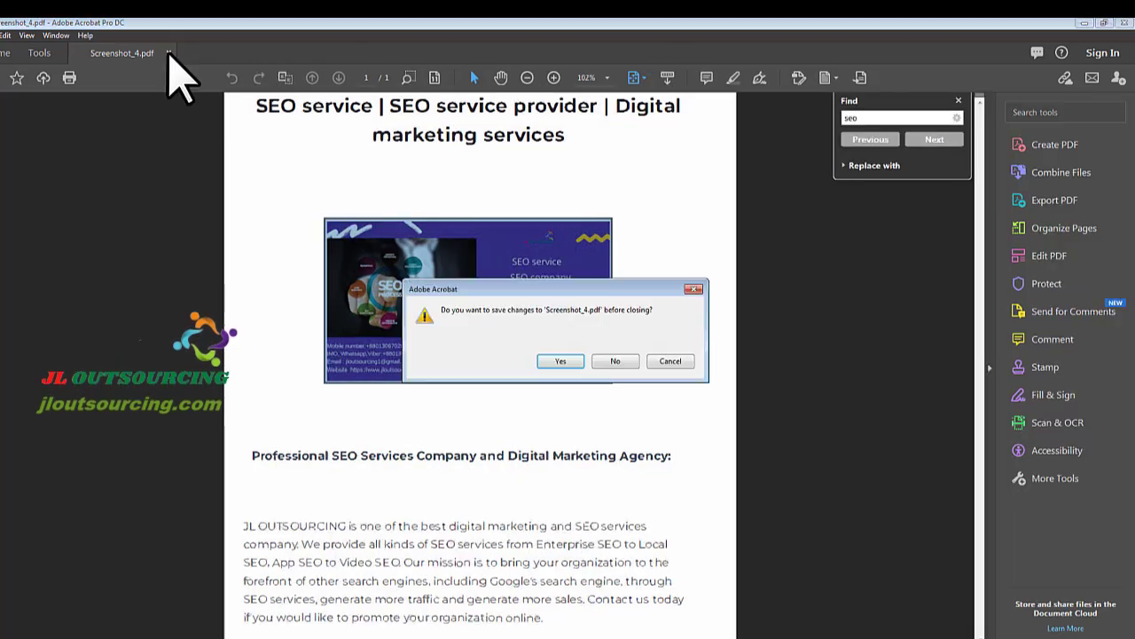
pyautogui.click(618, 361)
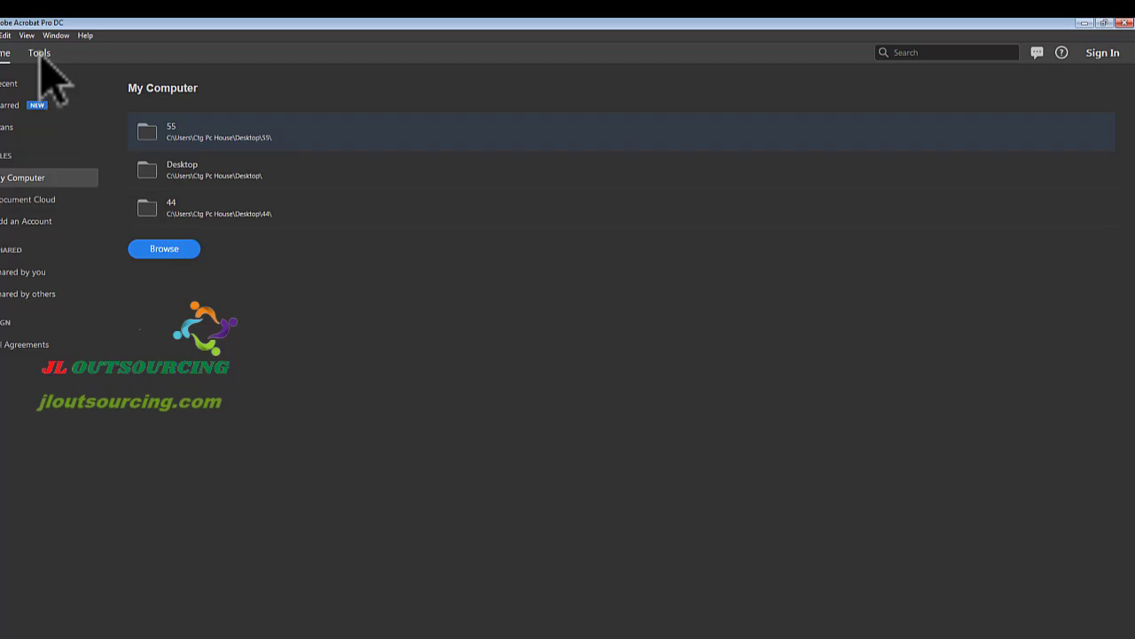
# Step: Start creating a new PDF from a single file and choose Screenshot_4.png from folder 55 as the source
pyautogui.click(39, 55)
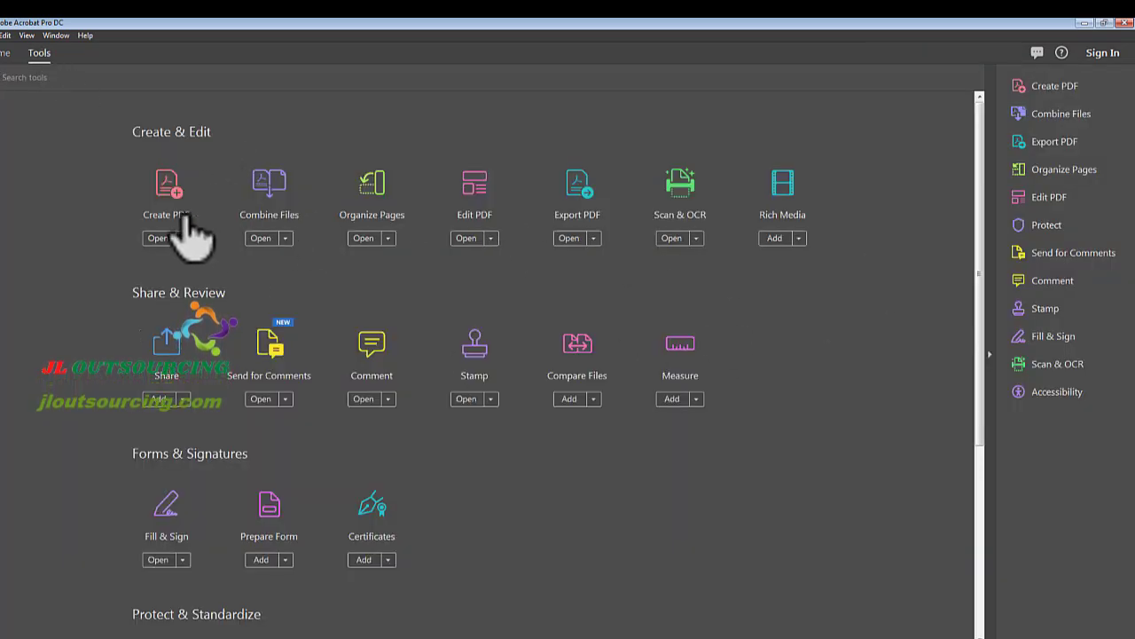
pyautogui.click(158, 238)
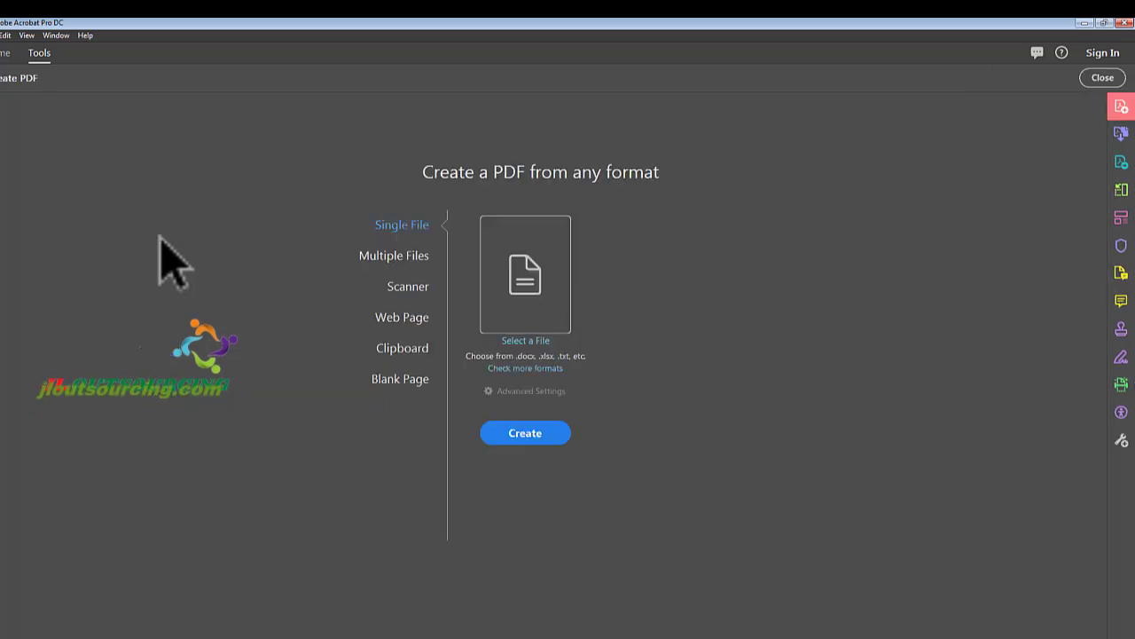
pyautogui.click(523, 346)
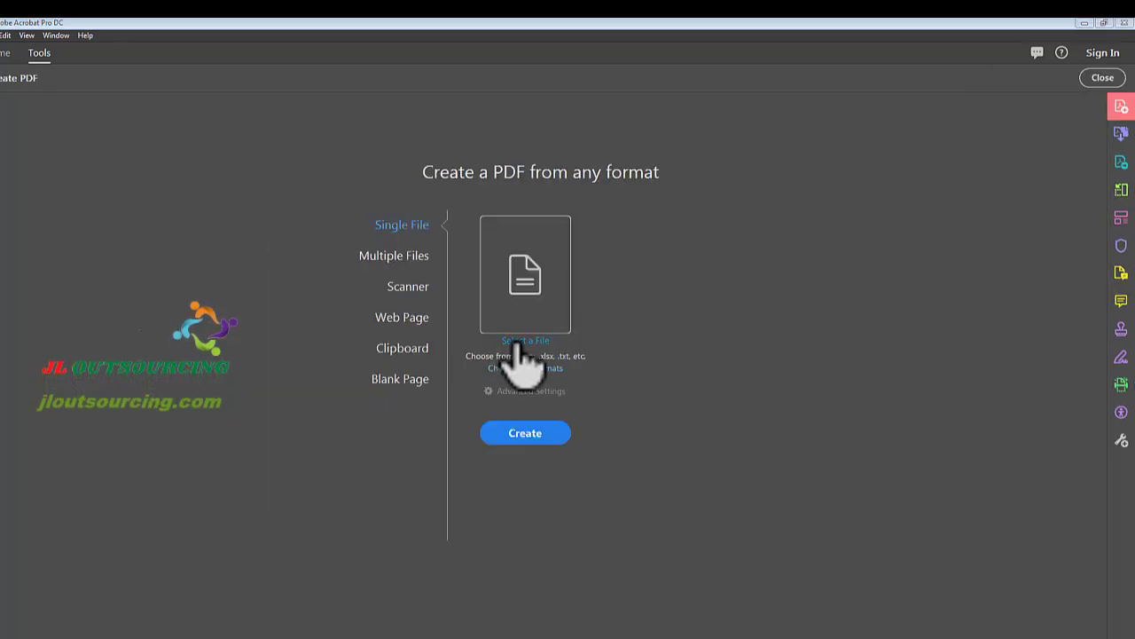
pyautogui.click(746, 270)
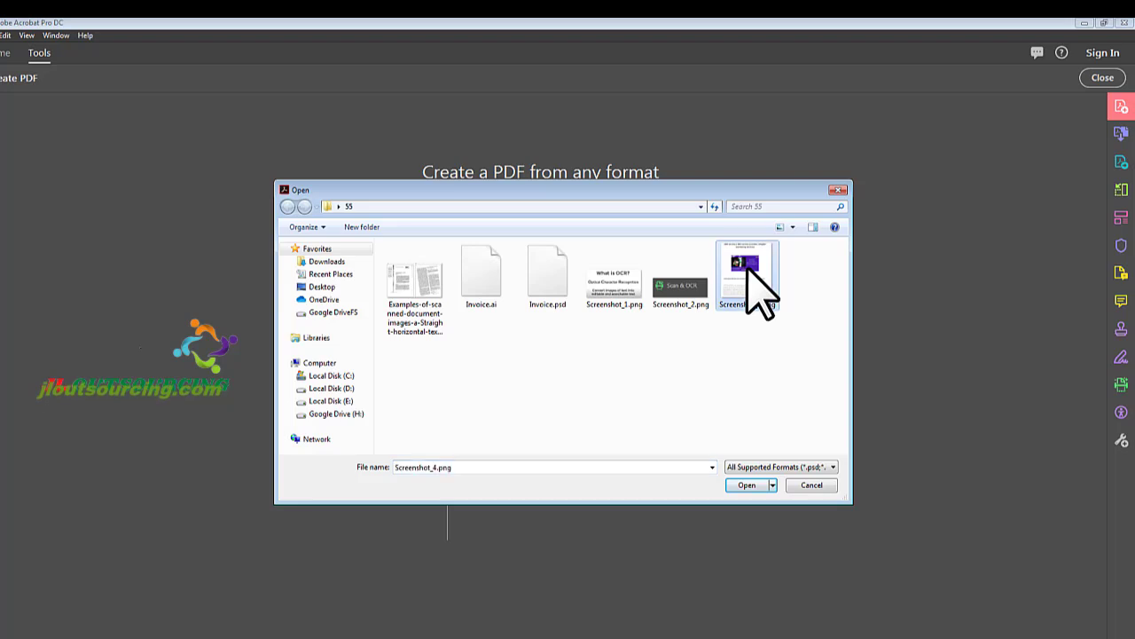
pyautogui.click(747, 486)
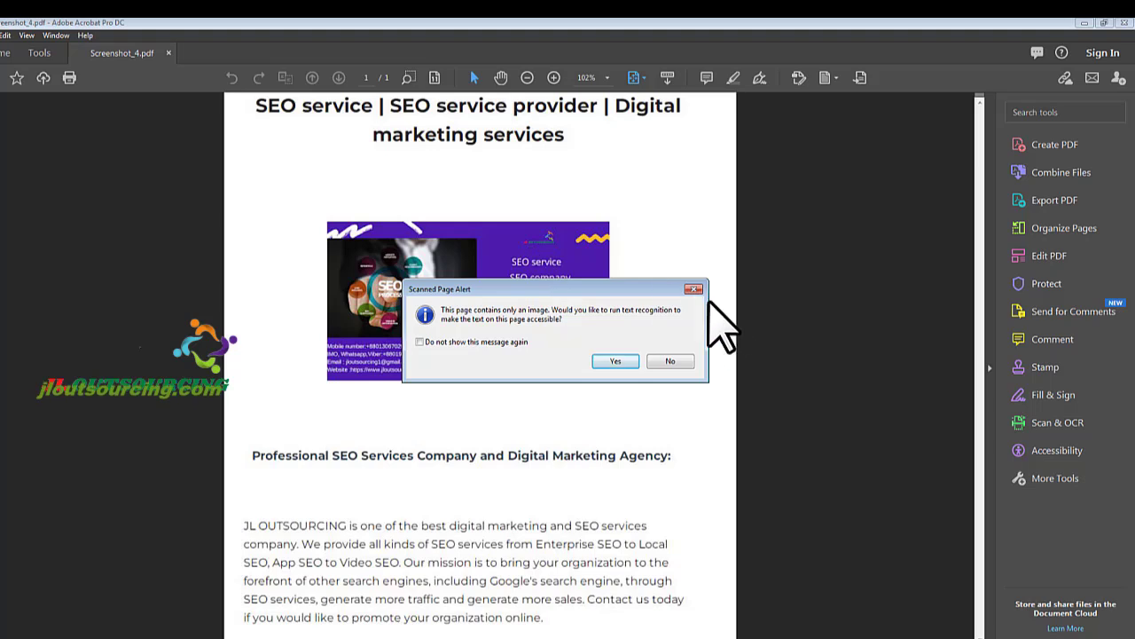
# Step: Decline the scanned page alert's text recognition and open Screenshot_4.pdf for editing with the Edit PDF tool
pyautogui.click(684, 361)
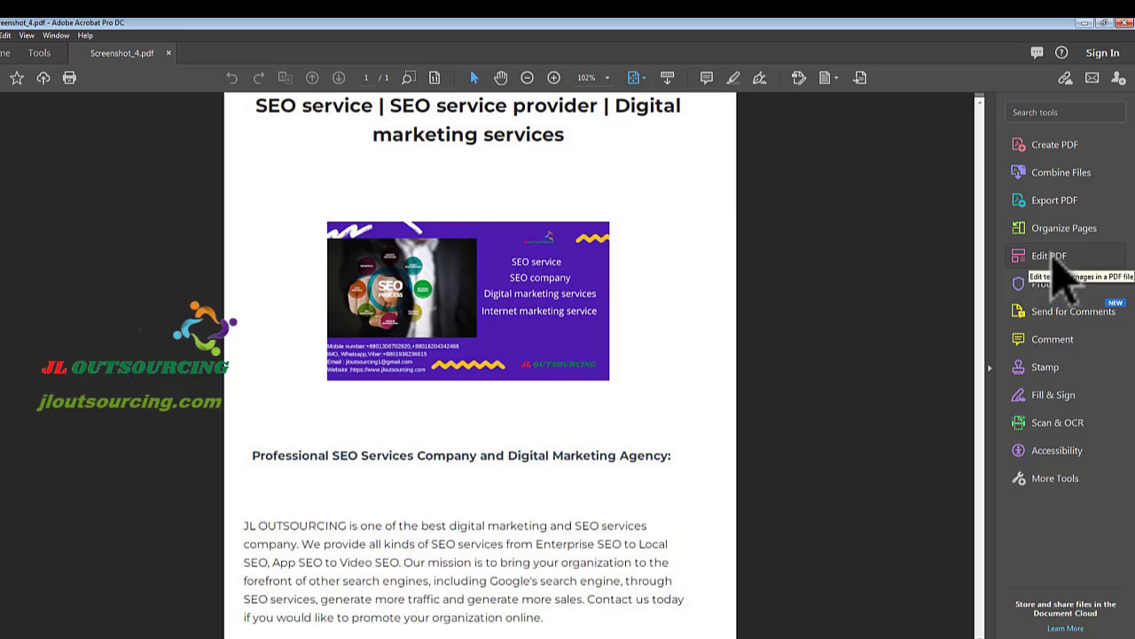
pyautogui.click(1052, 257)
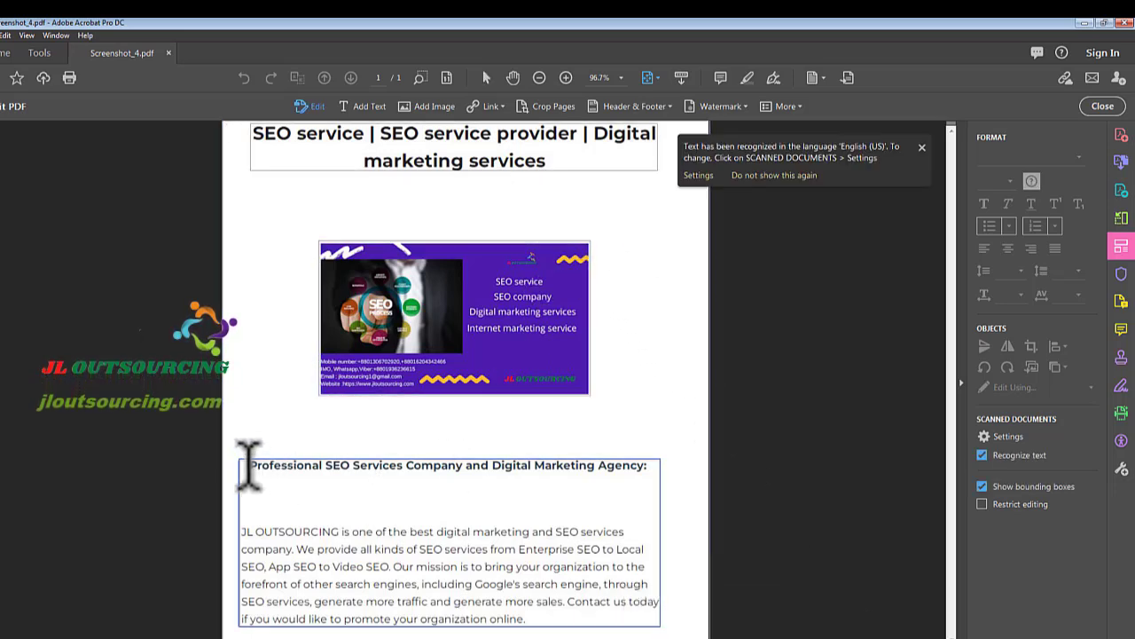
# Step: Copy the "Professional SEO Services Company and Digital Marketing Agency:" heading together with the paragraph below it
pyautogui.moveTo(246, 464); pyautogui.dragTo(612, 576)
pyautogui.rightClick(575, 511)
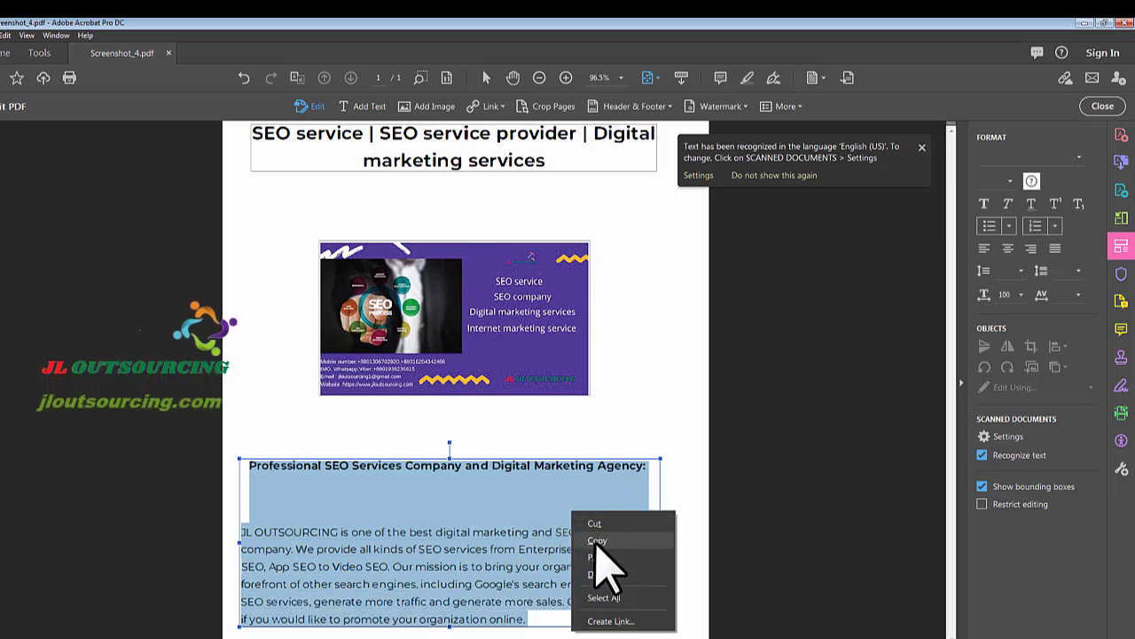
pyautogui.click(597, 543)
# Step: Switch to Notepad, replace all the text in New Text Document (2).txt with the copied text and minimize the window
pyautogui.click(451, 637)
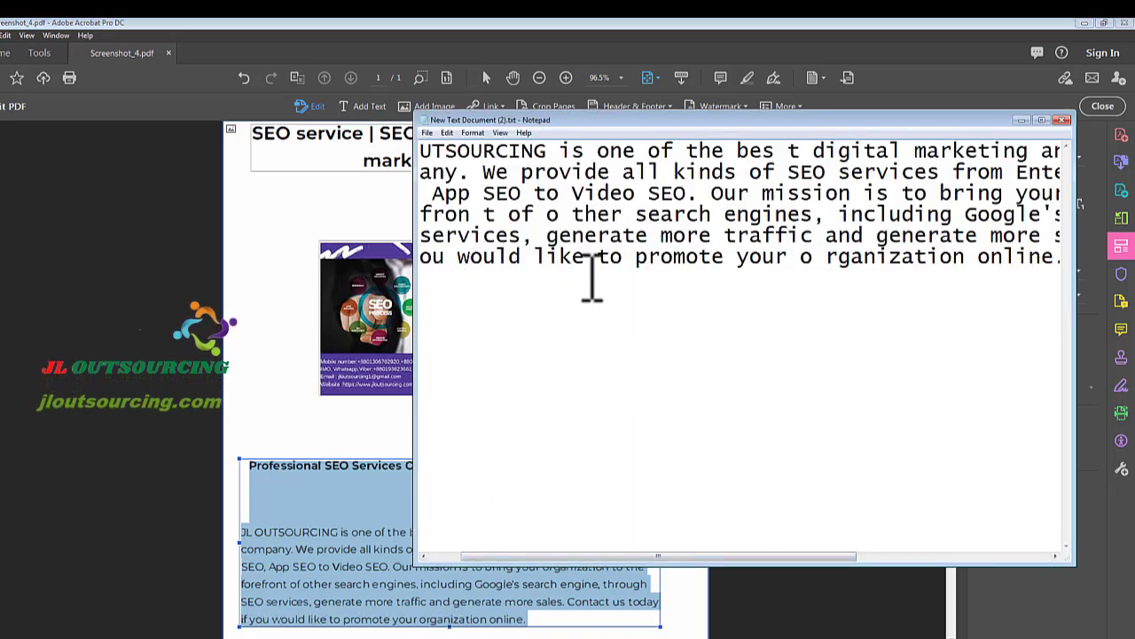
pyautogui.hotkey('ctrl', 'a')
pyautogui.press('Delete')
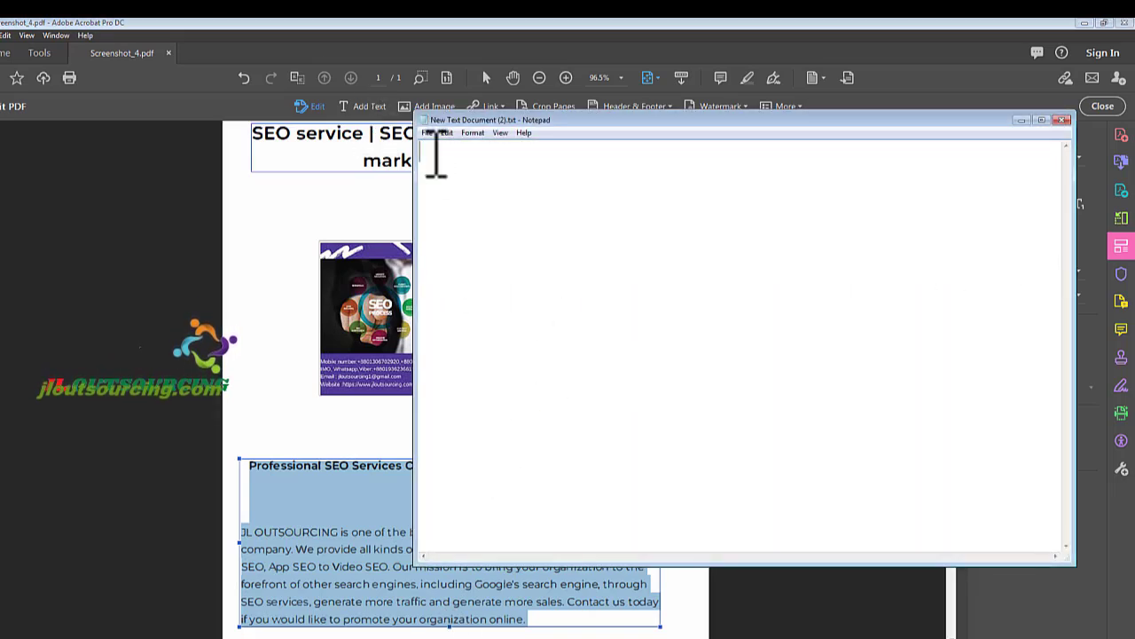
pyautogui.rightClick(437, 158)
pyautogui.click(463, 202)
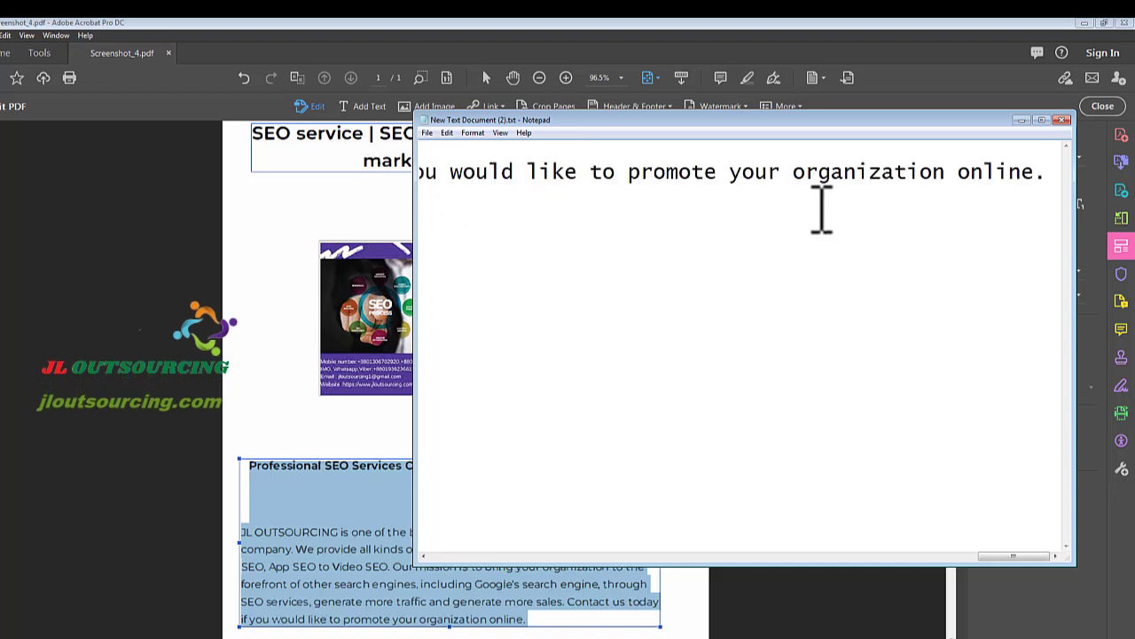
pyautogui.click(1021, 120)
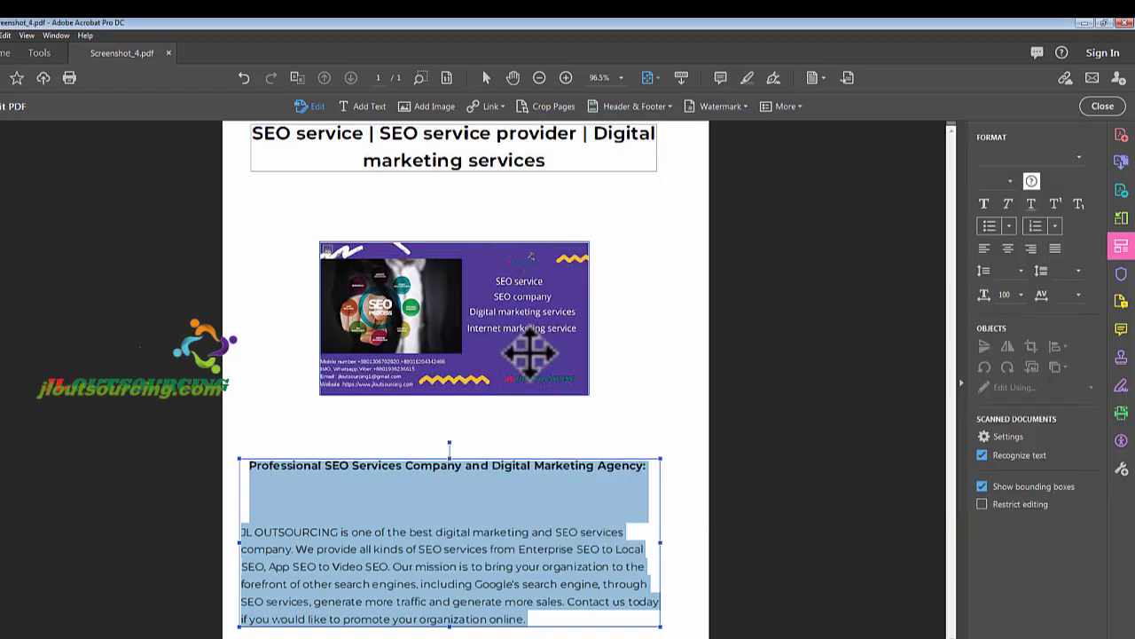
# Step: Select the purple banner image, view the scanned document editing settings and close them without changing anything
pyautogui.click(451, 300)
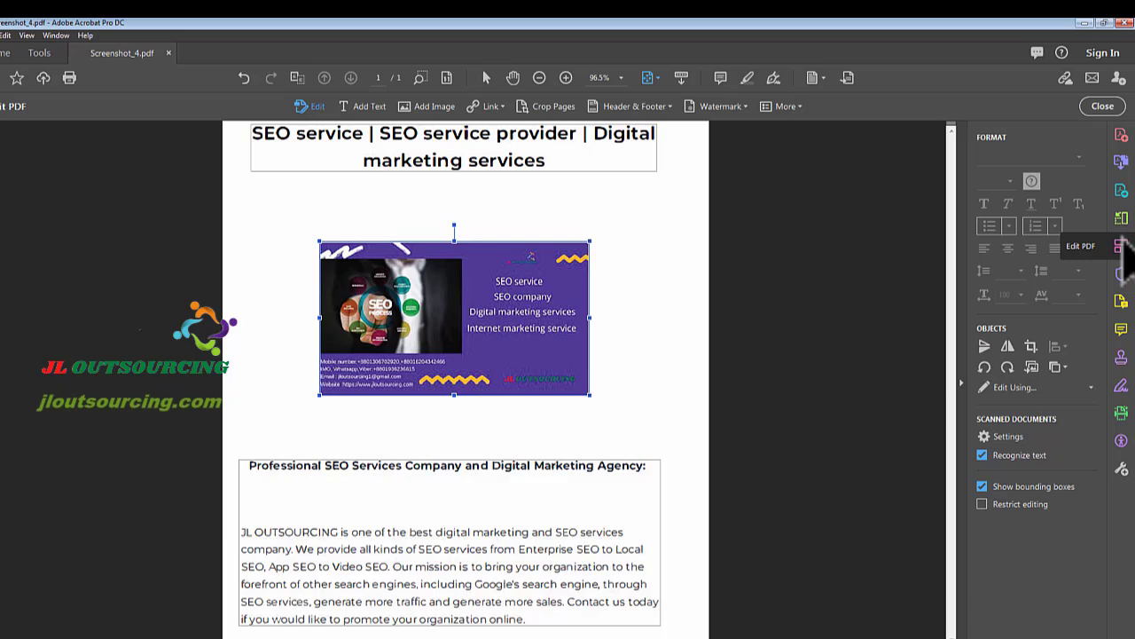
pyautogui.click(1004, 437)
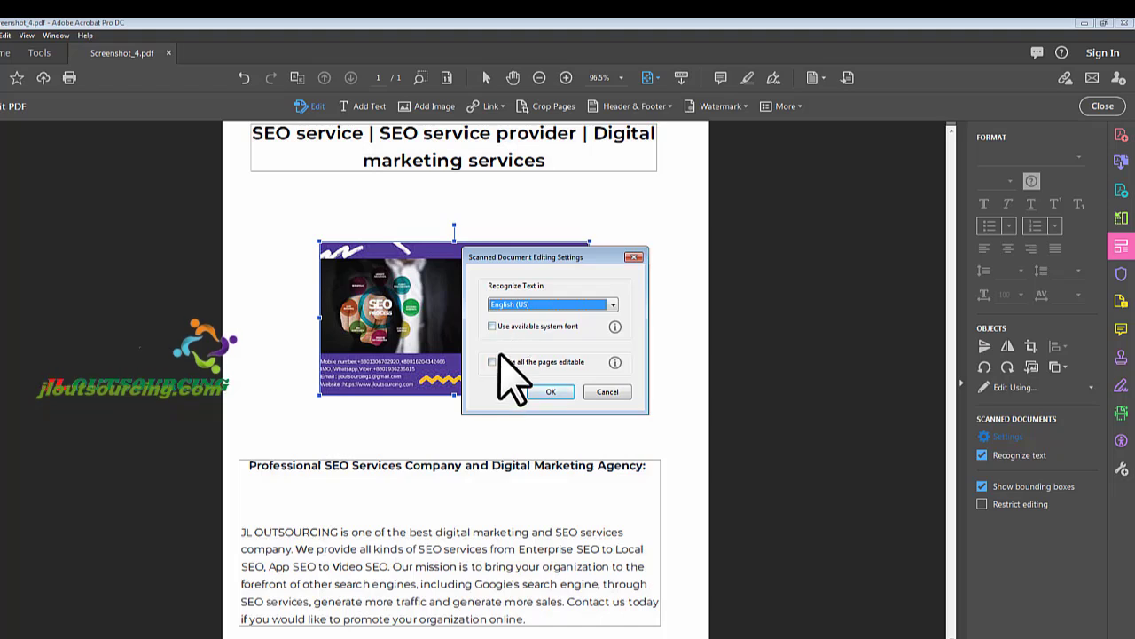
pyautogui.click(634, 257)
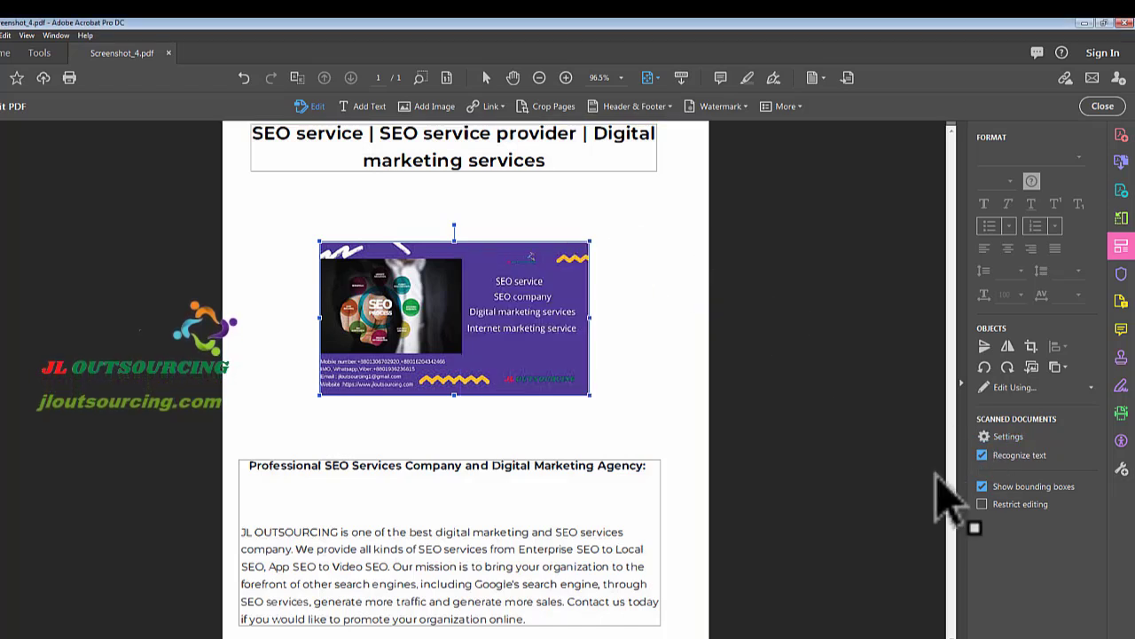